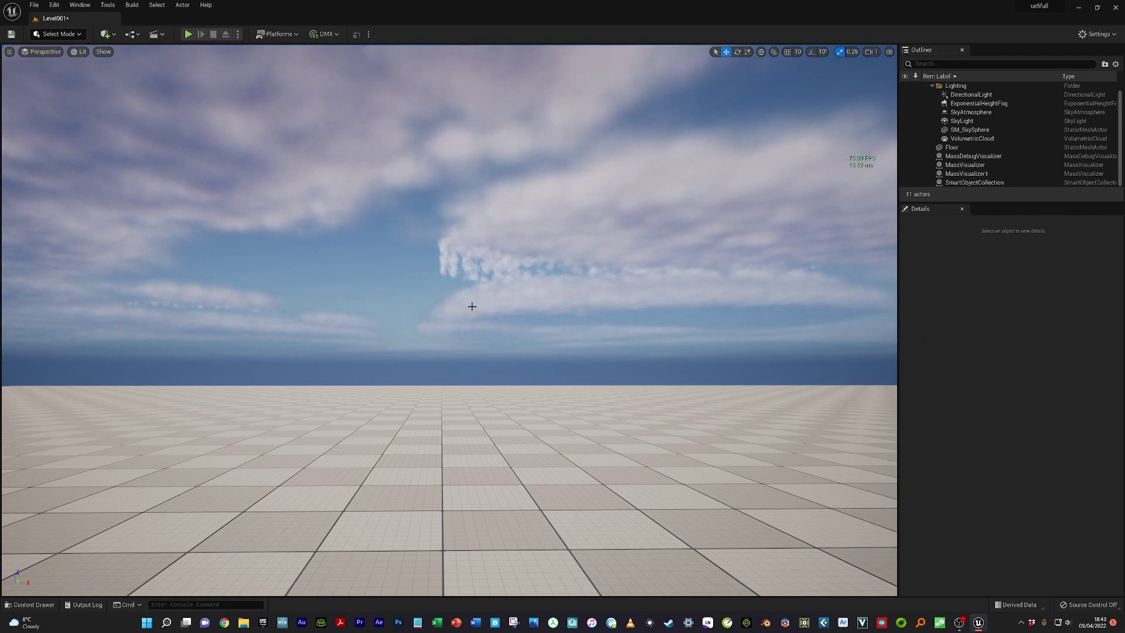
Step: Check the viewport projection and display menus, then select SM_SkySphere to see its 400 scale
left_click(27, 52)
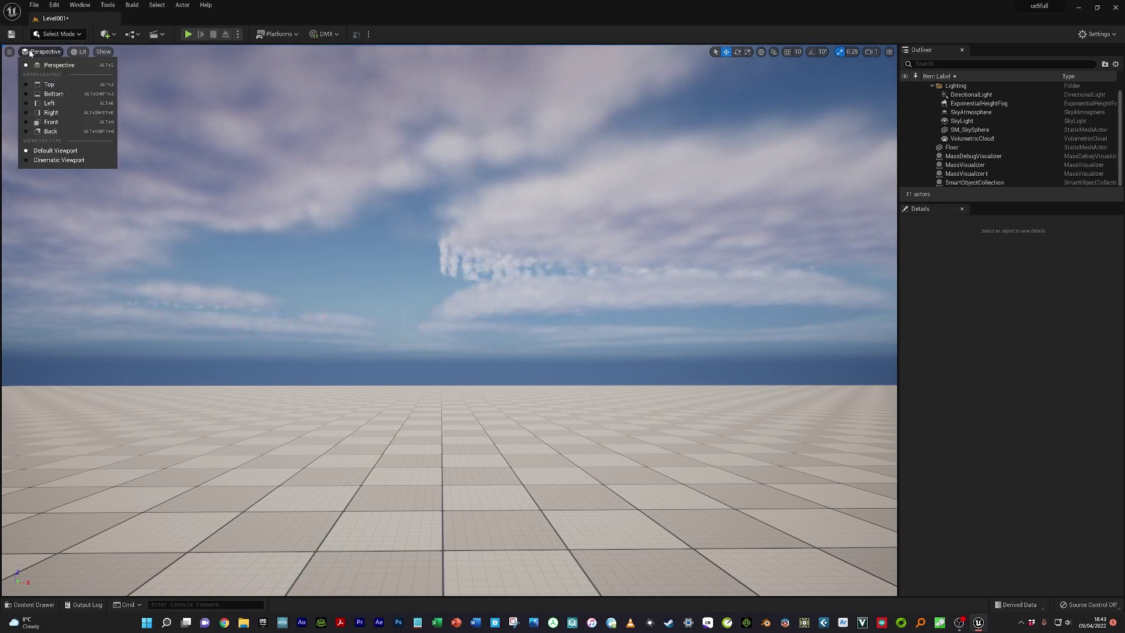
left_click(10, 52)
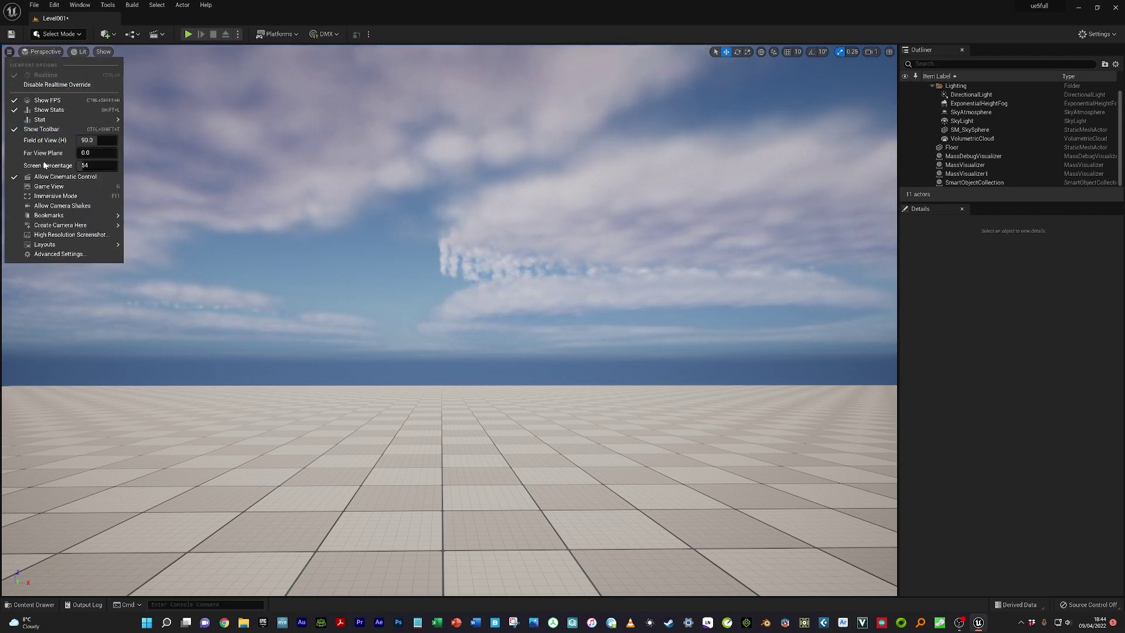
left_click(148, 65)
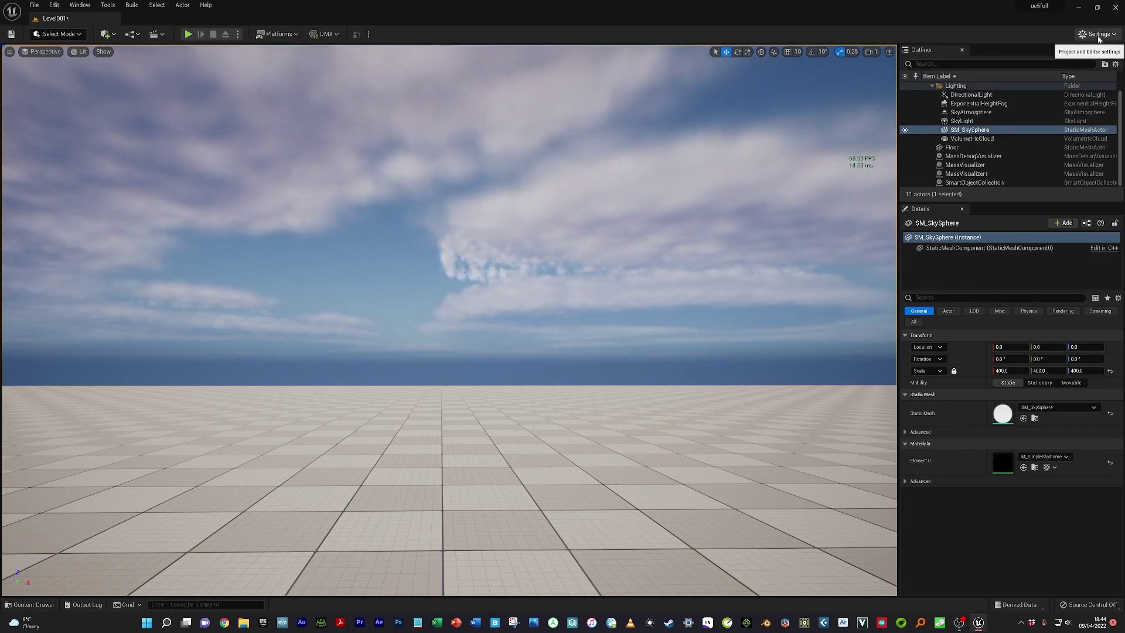
Step: Place a BP_CrowdCharacter from CitySampleCrowd > Blueprints onto the floor and zoom toward it
left_click(24, 605)
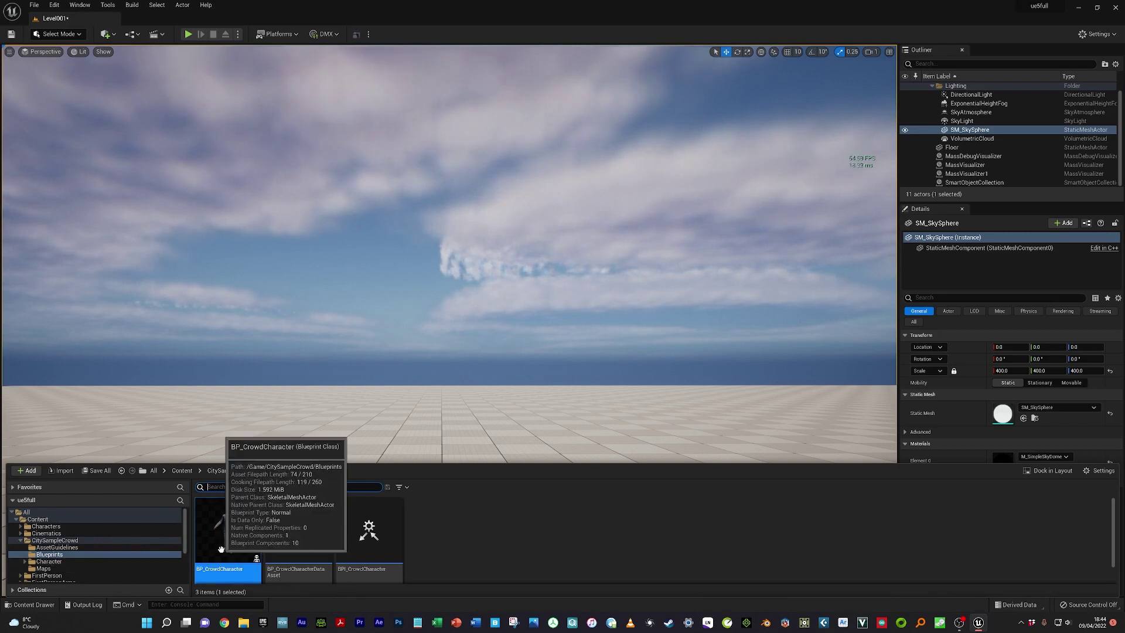
left_click_drag(251, 562, 453, 567)
scroll(502, 512, "up", 1)
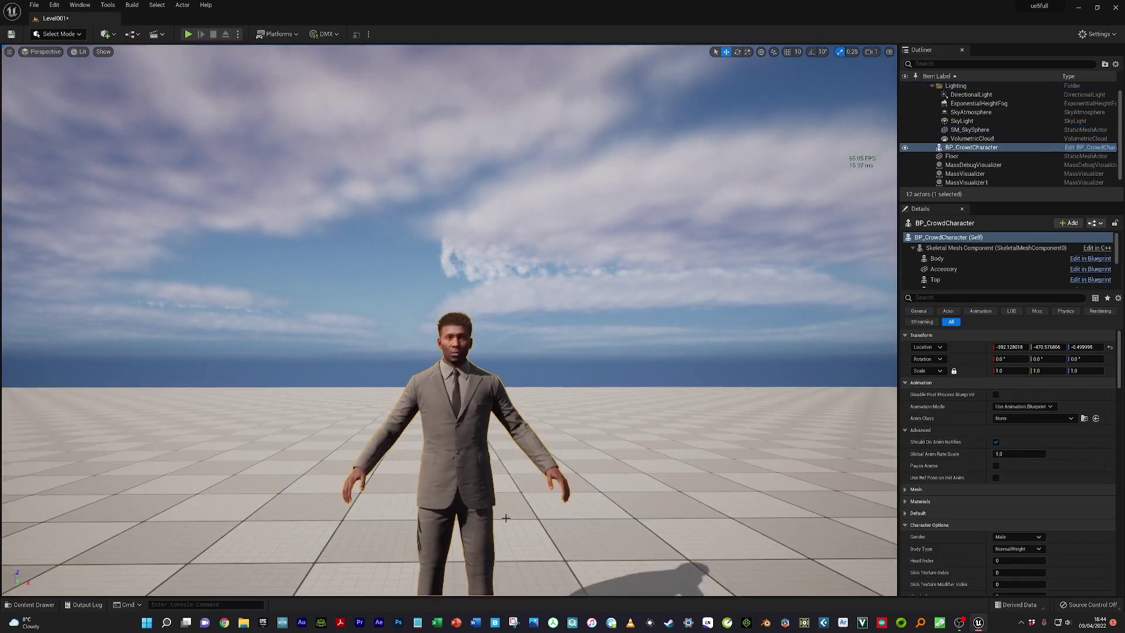
scroll(505, 518, "up", 1)
scroll(506, 517, "down", 1)
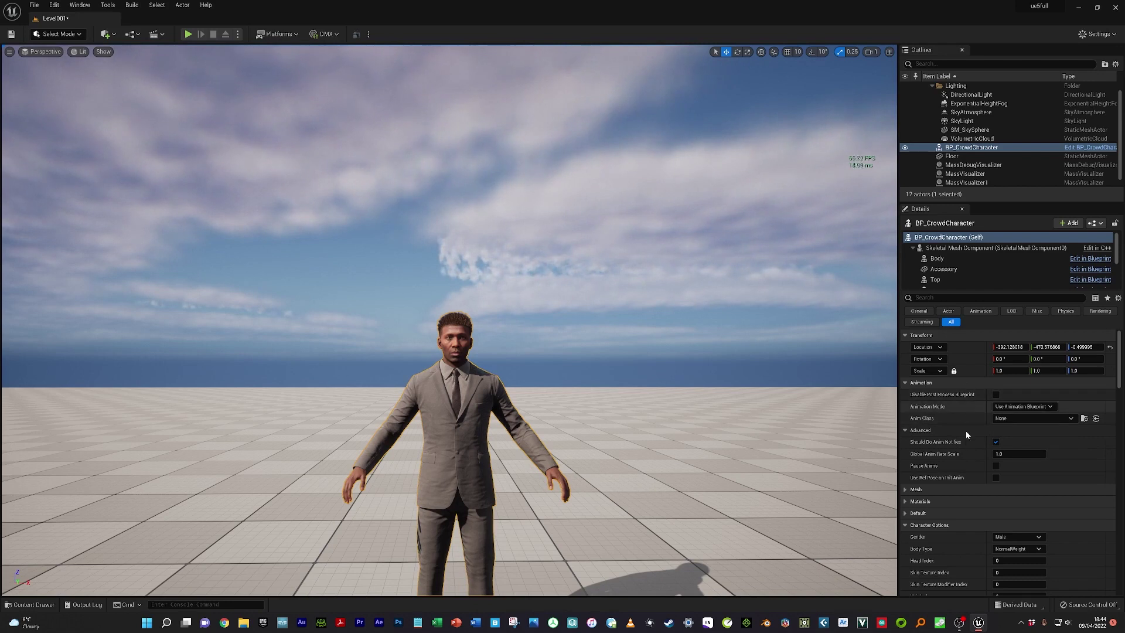
Step: Select the crowd character and try Gender Female before switching back to Male
left_click(1003, 147)
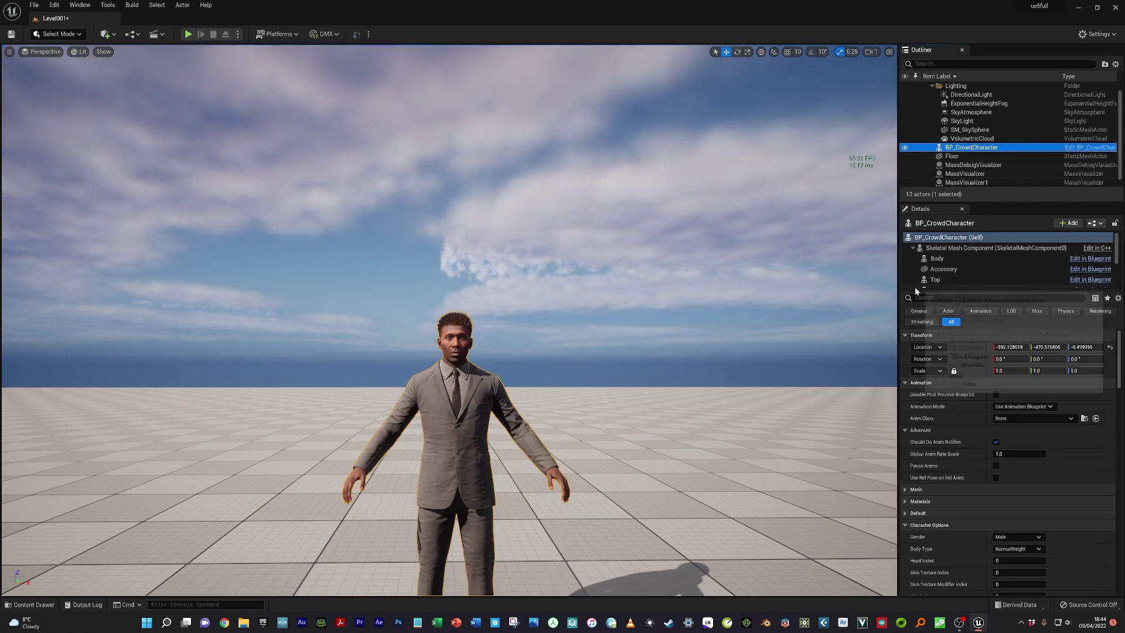
scroll(962, 434, "down", 5)
scroll(965, 433, "down", 2)
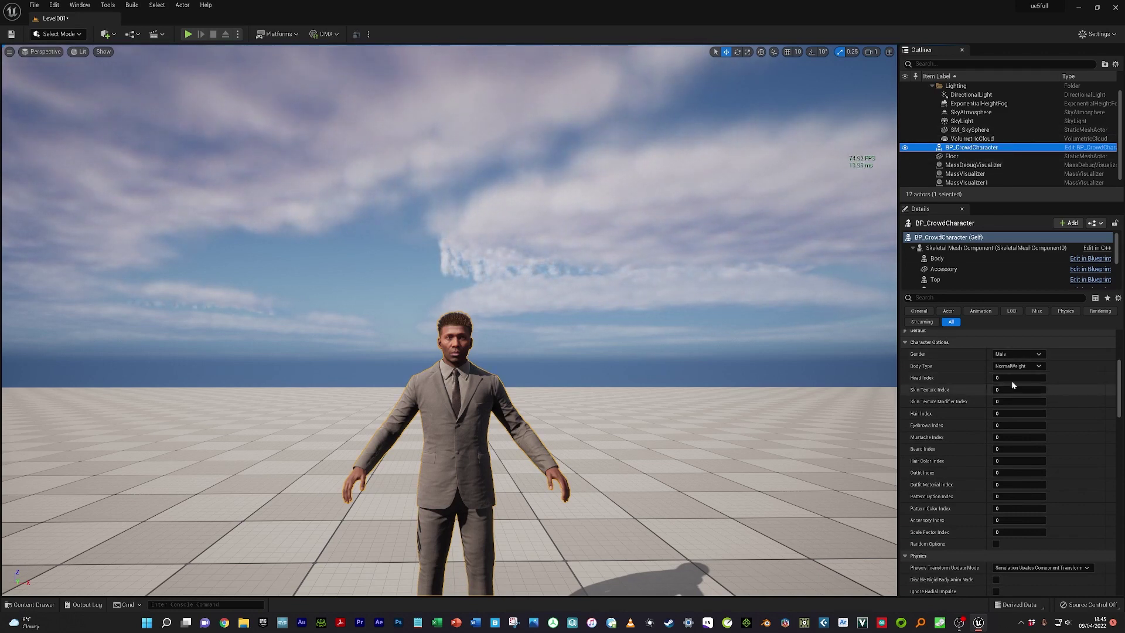
left_click(1039, 355)
left_click(1015, 371)
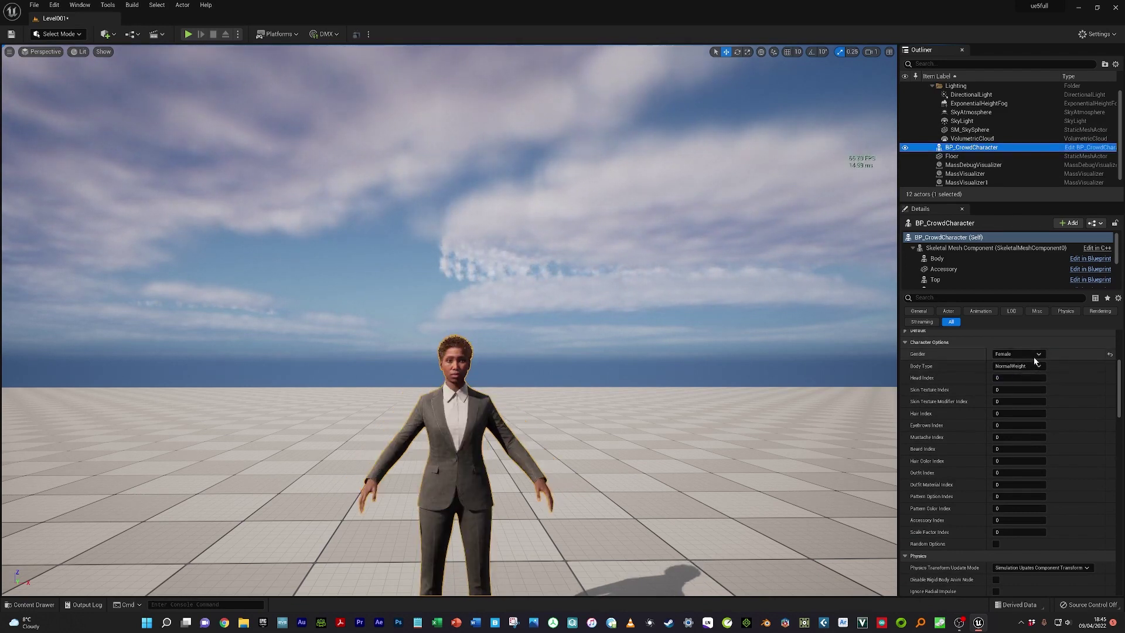
left_click(1034, 356)
left_click(1019, 360)
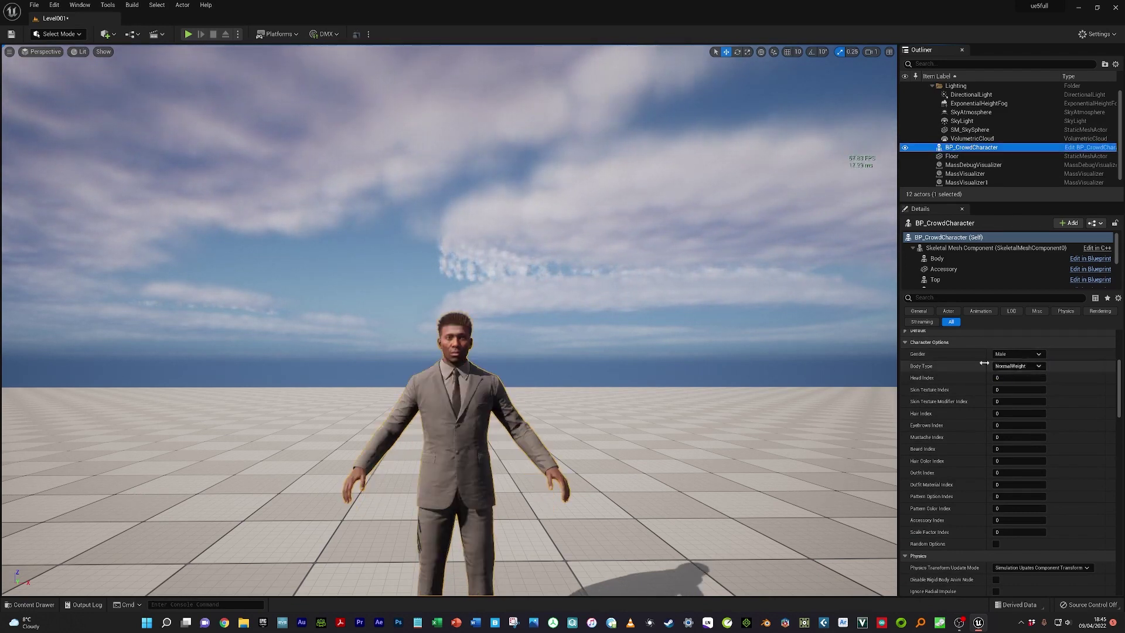
Step: Try Body Type OverWeight, then settle on UnderWeight
left_click(1014, 366)
left_click(1014, 367)
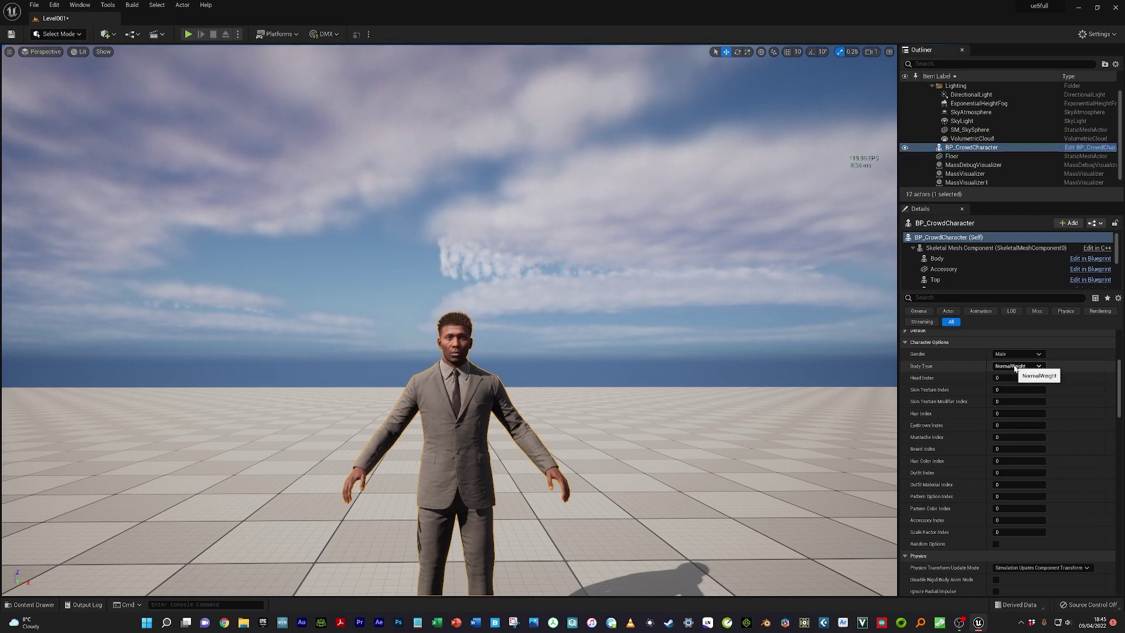
left_click(1014, 367)
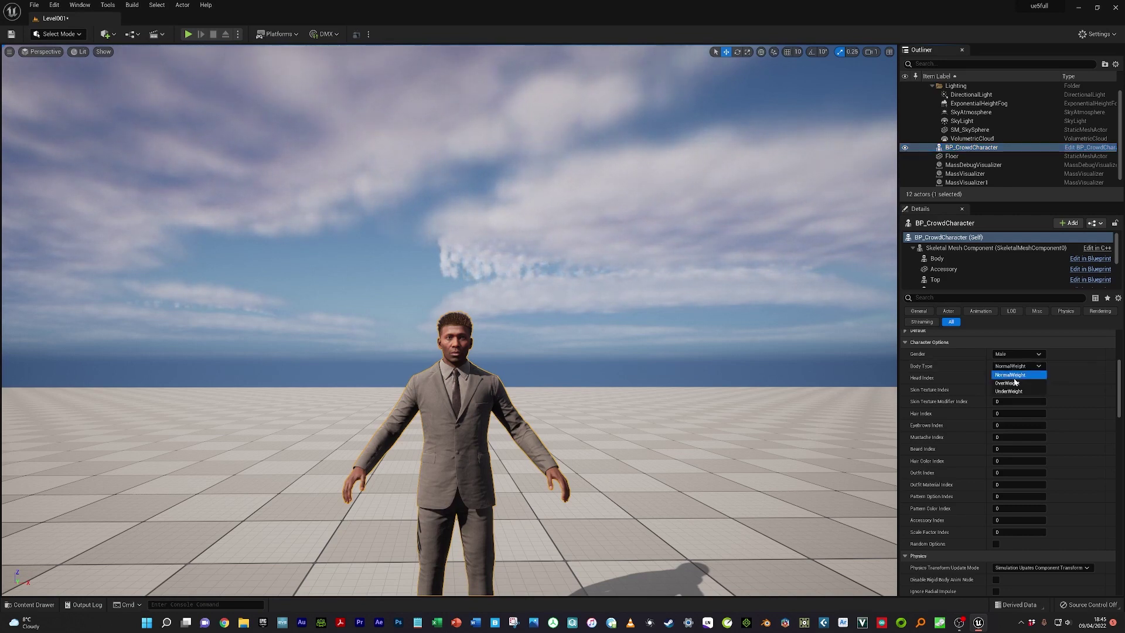
left_click(1017, 378)
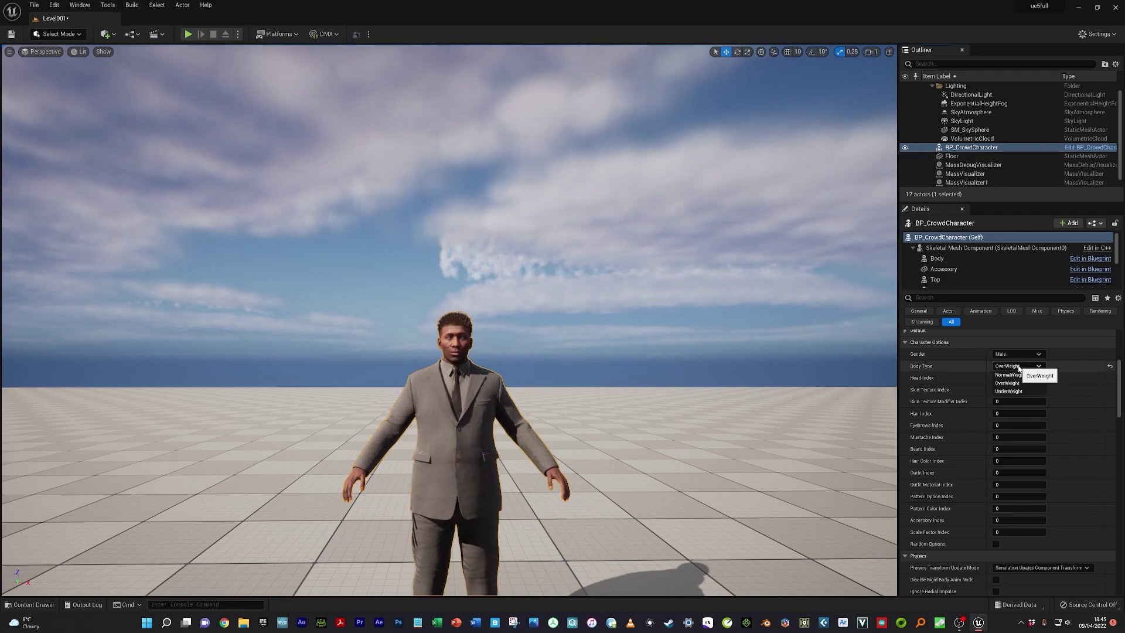
left_click(1018, 367)
left_click(1017, 391)
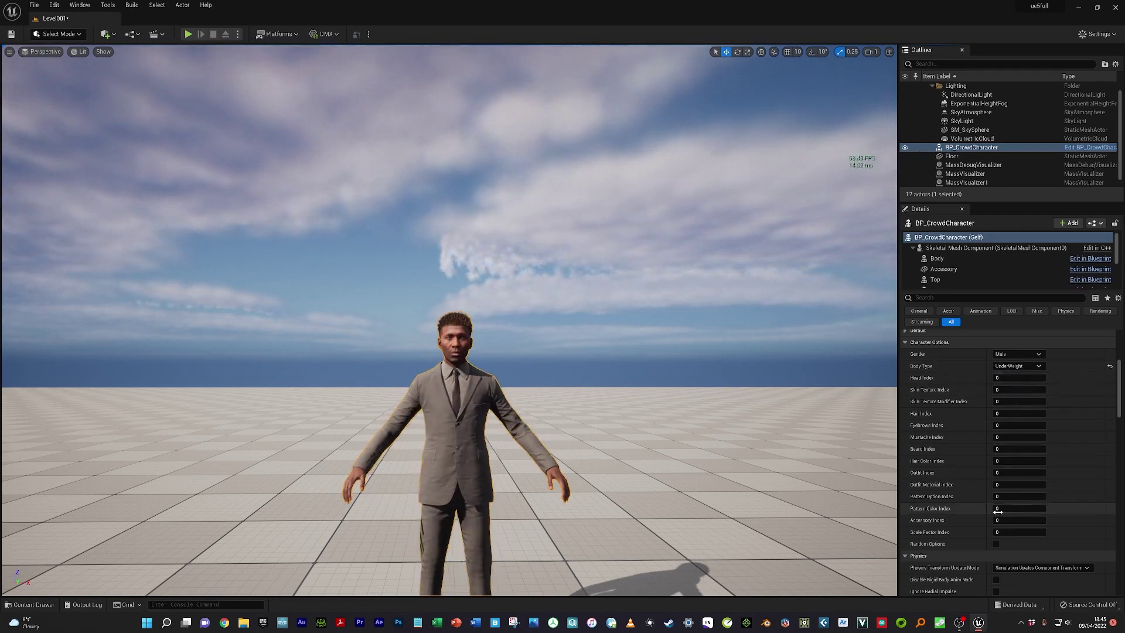
Step: Slide Scale Factor Index up and back to 0, then restore Body Type NormalWeight
scroll(1003, 513, "down", 2)
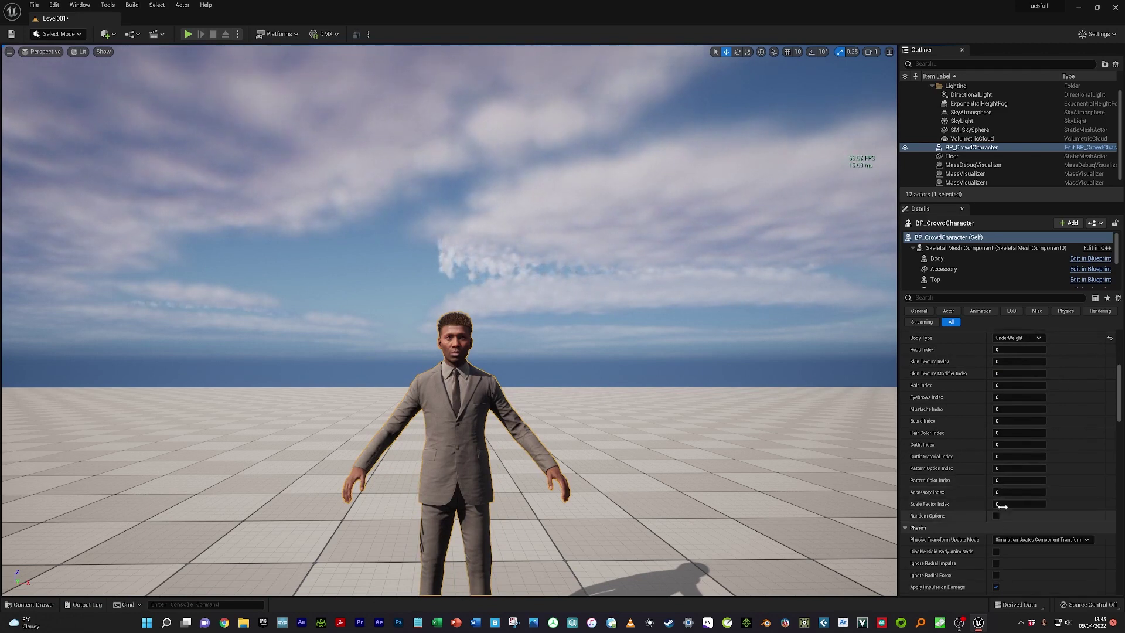
left_click_drag(1003, 504, 1025, 504)
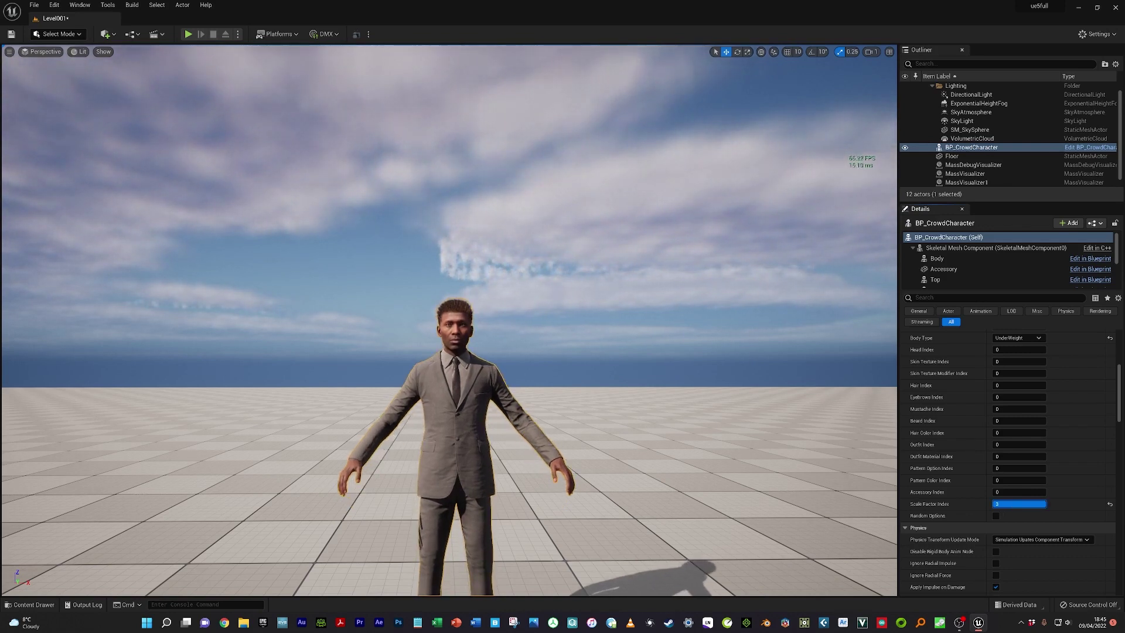
left_click_drag(1025, 504, 996, 504)
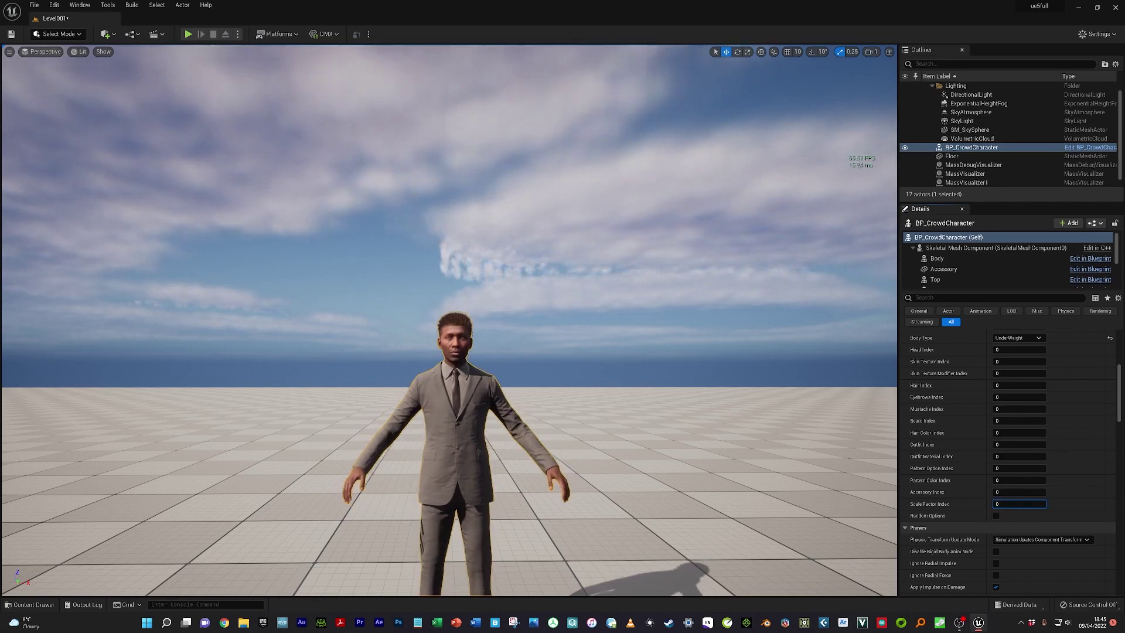
left_click(1032, 338)
left_click(1024, 348)
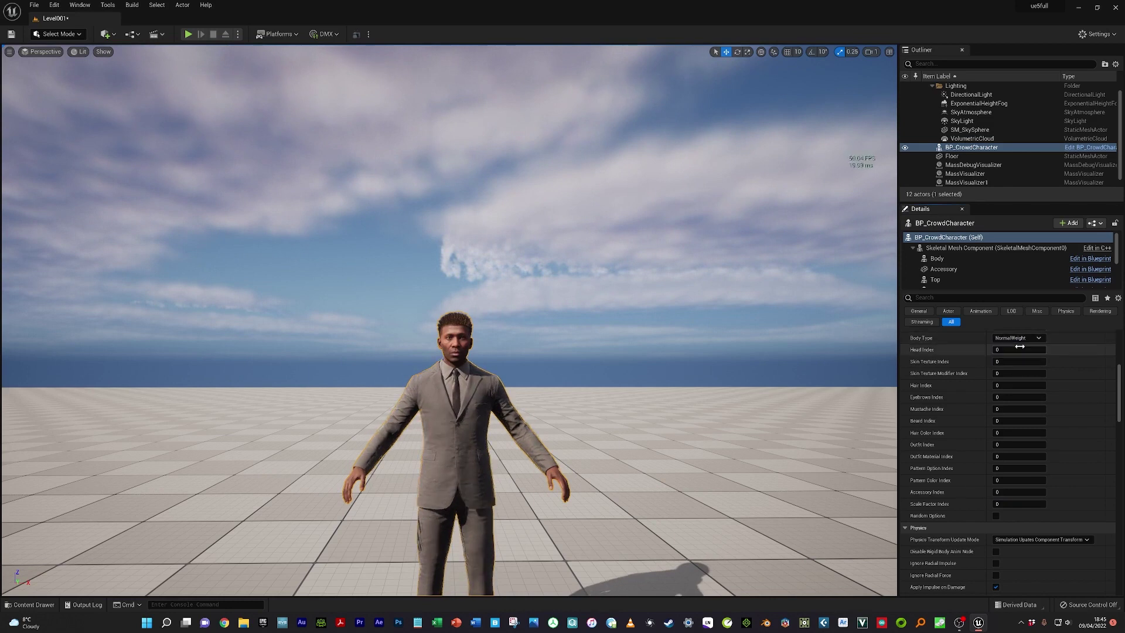
Step: Browse head variants through Head Index 1 and 0, settling on Head Index 2
scroll(488, 430, "up", 3)
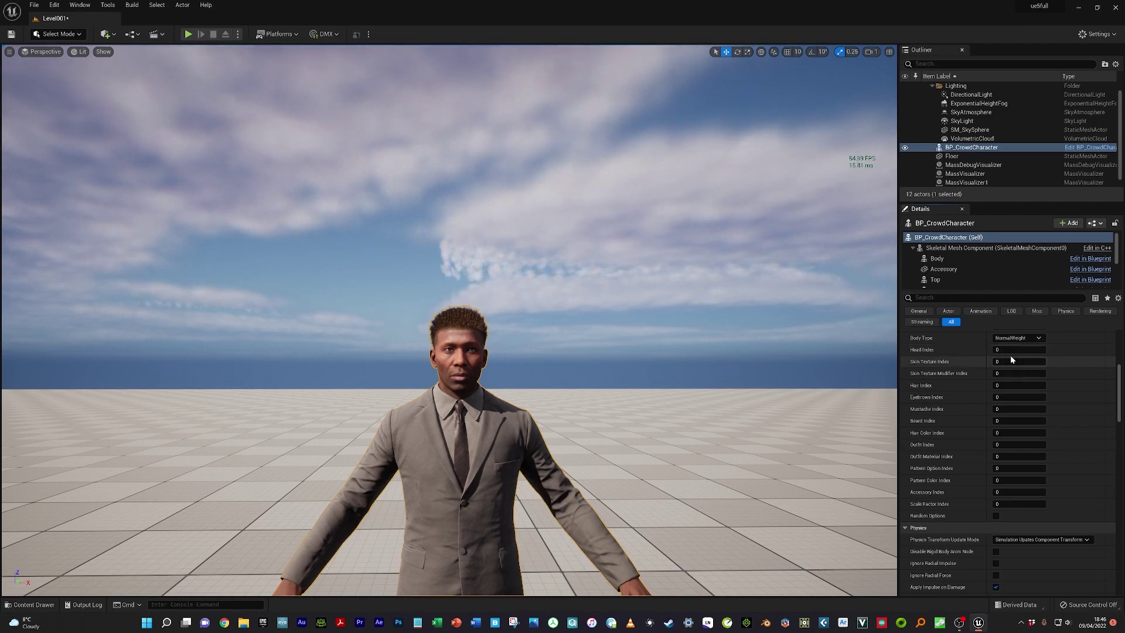
mouse_move(1008, 350)
left_mouse_down()
mouse_move(1036, 350)
mouse_move(1013, 350)
left_mouse_up()
scroll(676, 372, "up", 5)
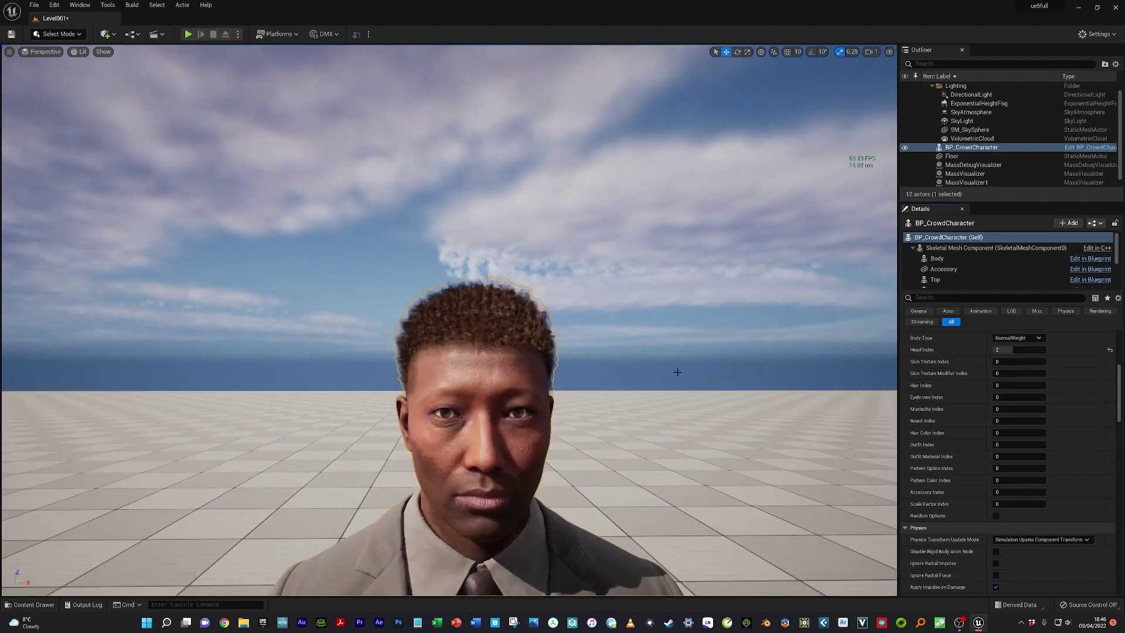
right_click_drag(645, 474, 696, 473)
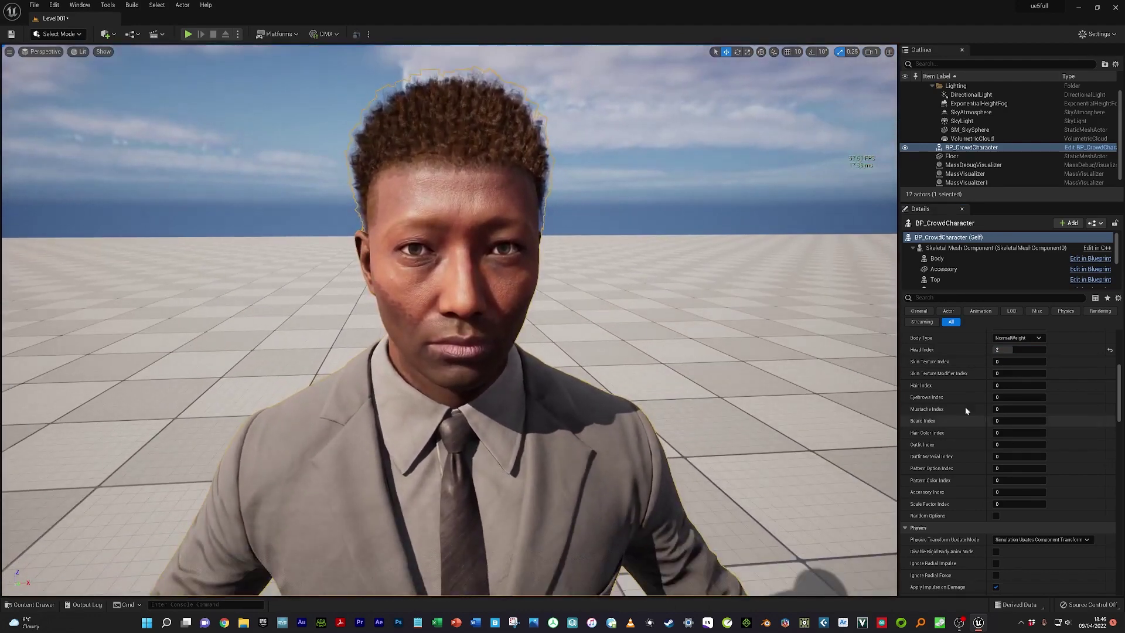
mouse_move(1015, 350)
left_mouse_down()
mouse_move(1003, 349)
mouse_move(1044, 350)
mouse_move(994, 350)
left_mouse_up()
left_click(1003, 350)
type("0")
key("Return")
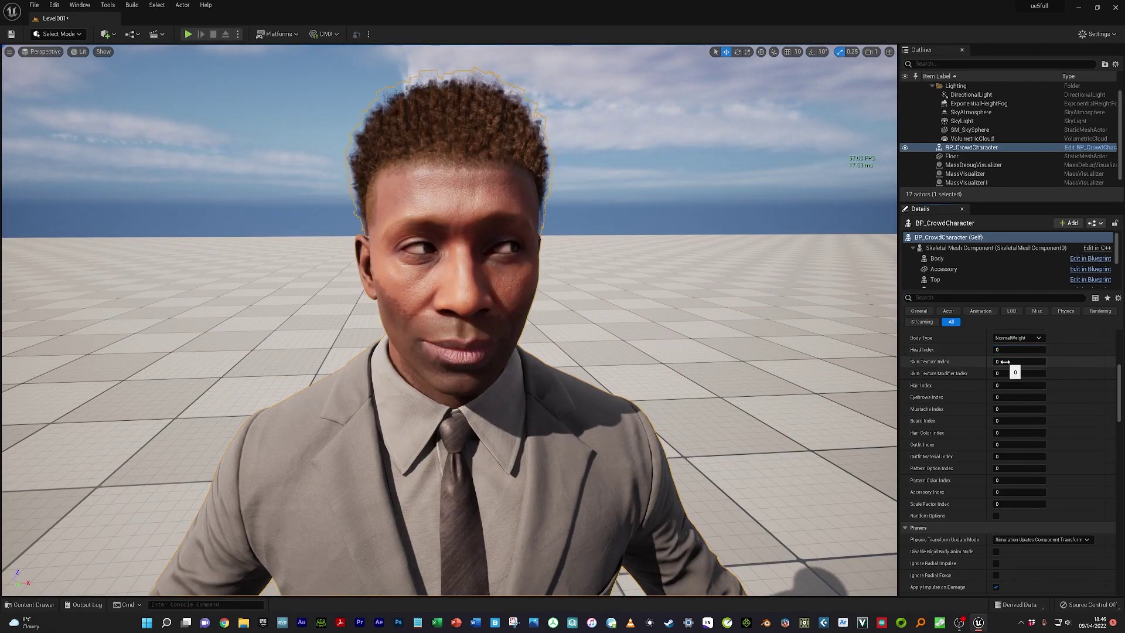
mouse_move(1003, 350)
left_mouse_down()
mouse_move(1033, 361)
mouse_move(994, 362)
mouse_move(1036, 361)
mouse_move(1012, 361)
left_mouse_up()
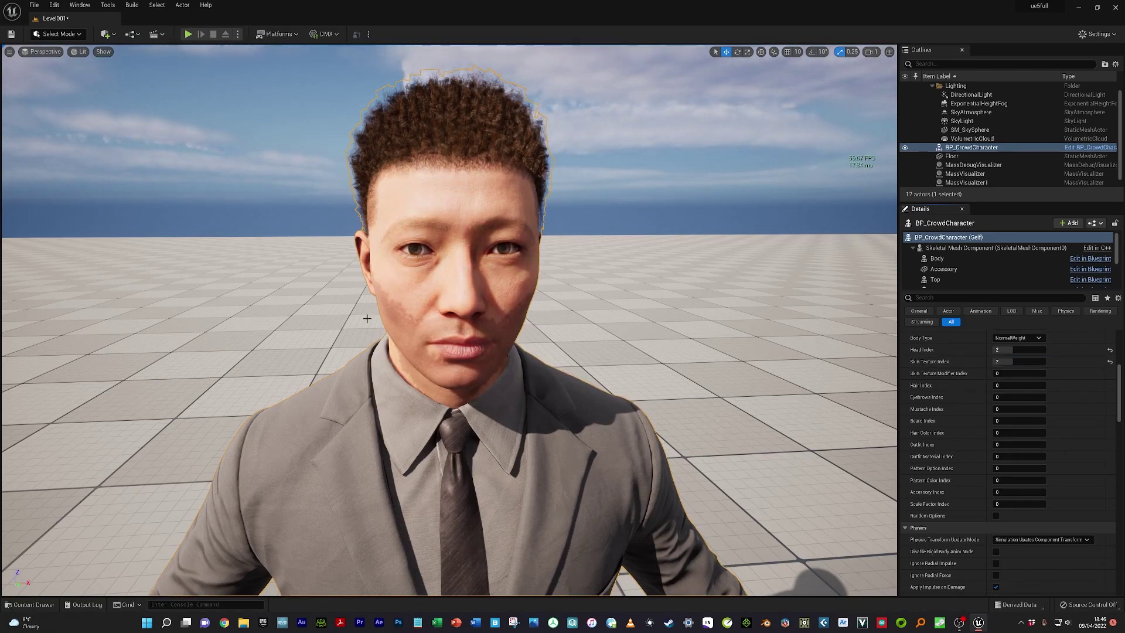
Step: Move the view close to the face, reset Head Index to 0, then try variants up to 2
right_click_drag(368, 319, 430, 312)
key("w")
key("s")
right_click_drag(342, 279, 366, 318)
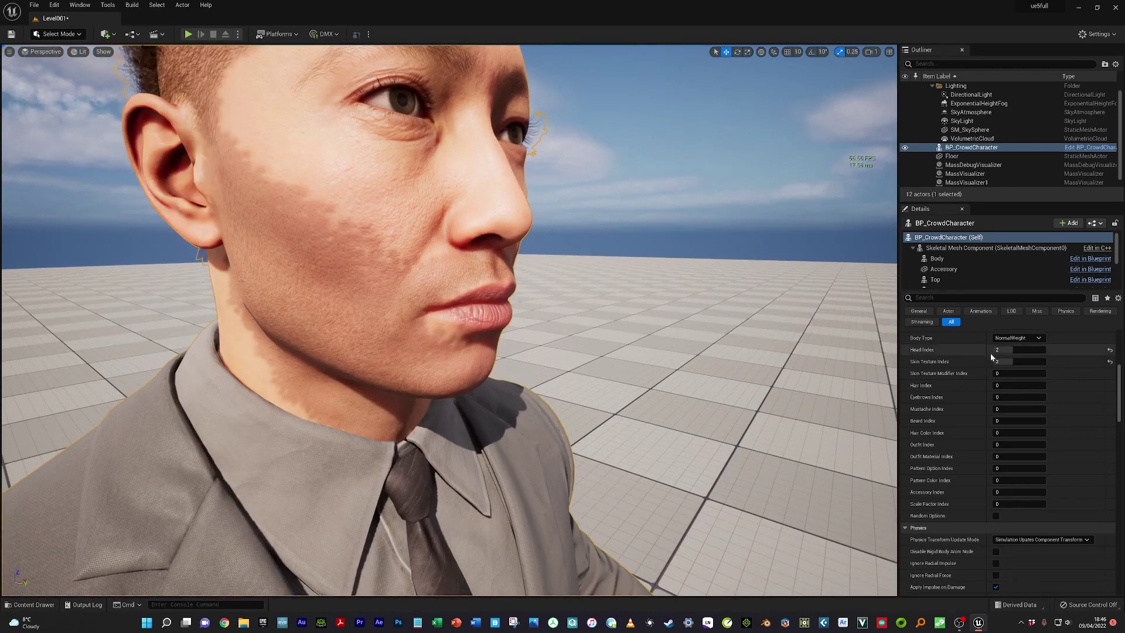
left_click(1019, 350)
type("0")
key("Return")
left_click_drag(996, 350, 1040, 350)
Step: Make the character Female and set Head Index to 5
scroll(989, 357, "up", 2)
left_click(1026, 383)
left_click(1003, 399)
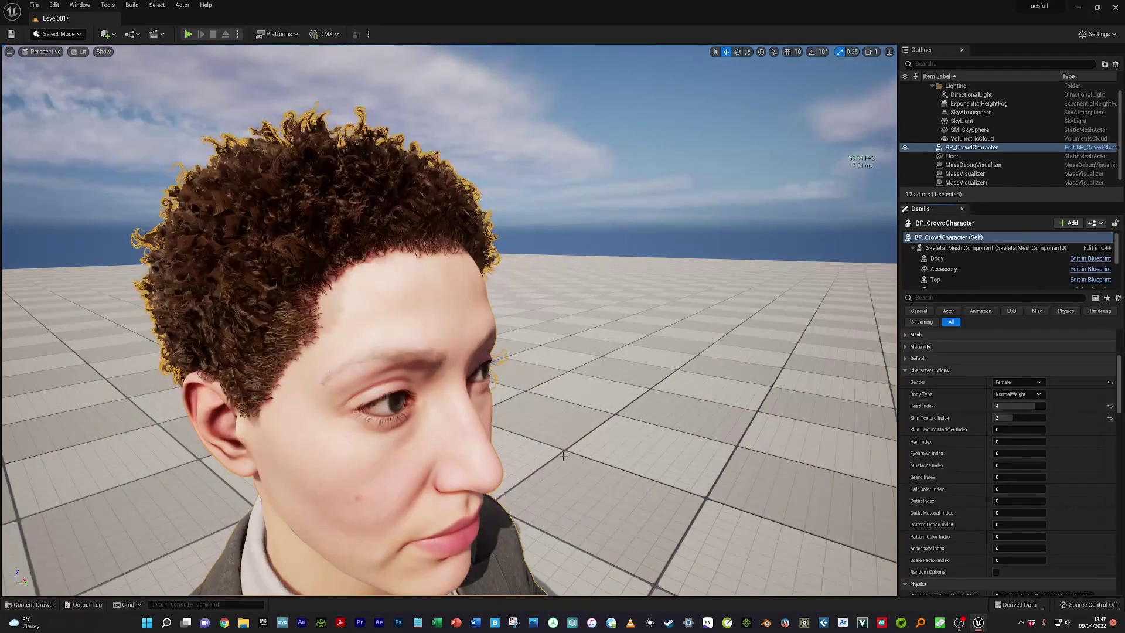
right_click_drag(536, 461, 520, 513)
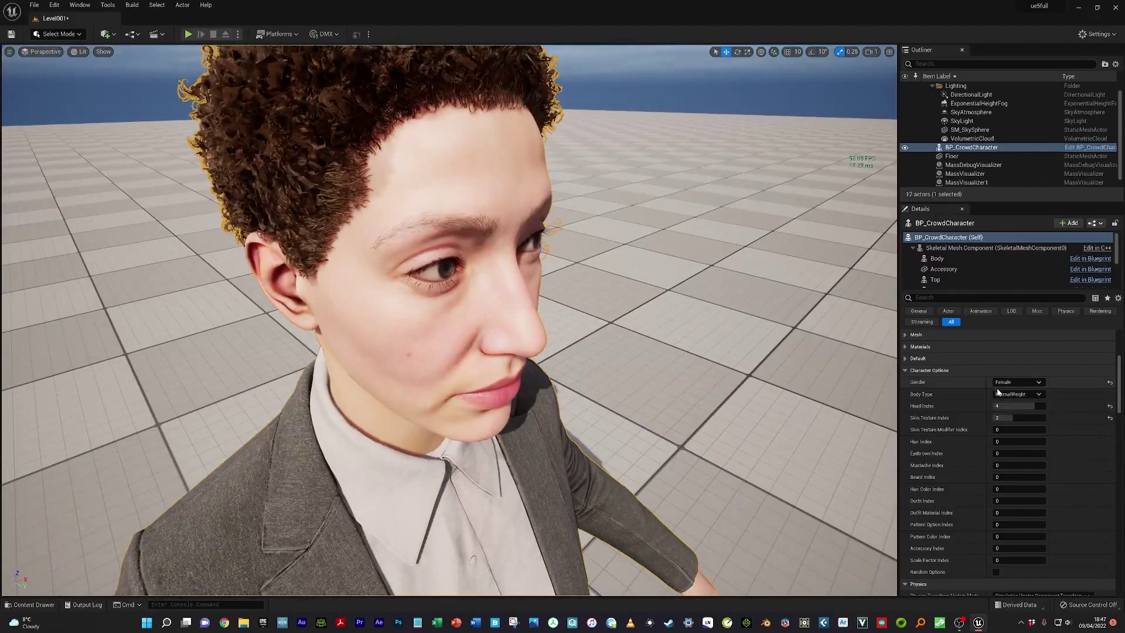
left_click_drag(1014, 406, 1024, 406)
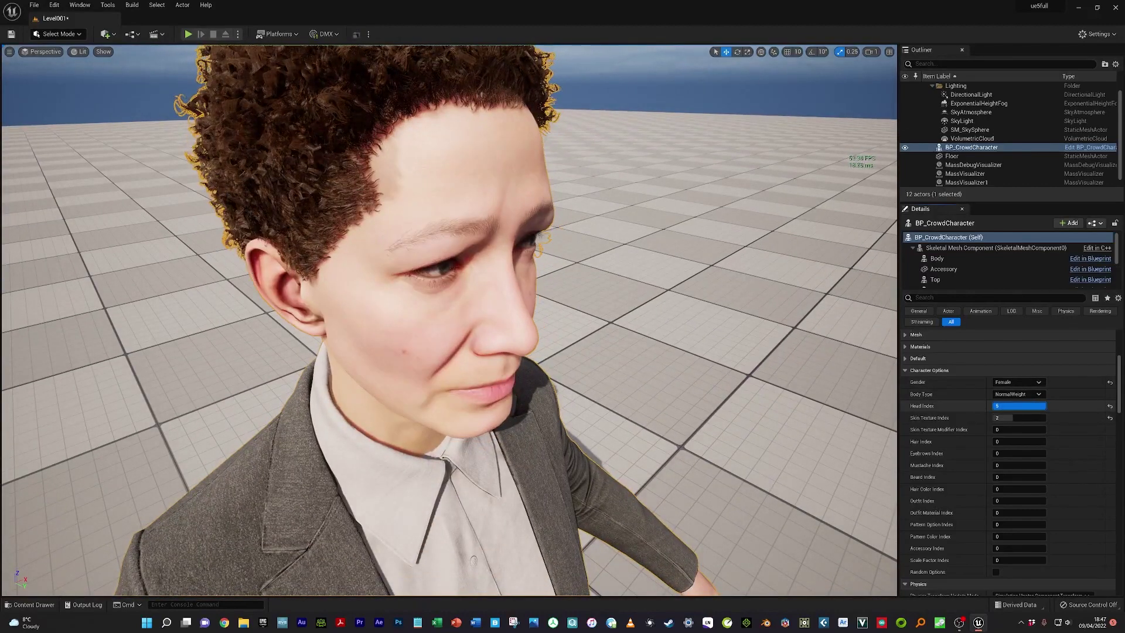
right_click_drag(760, 405, 659, 445)
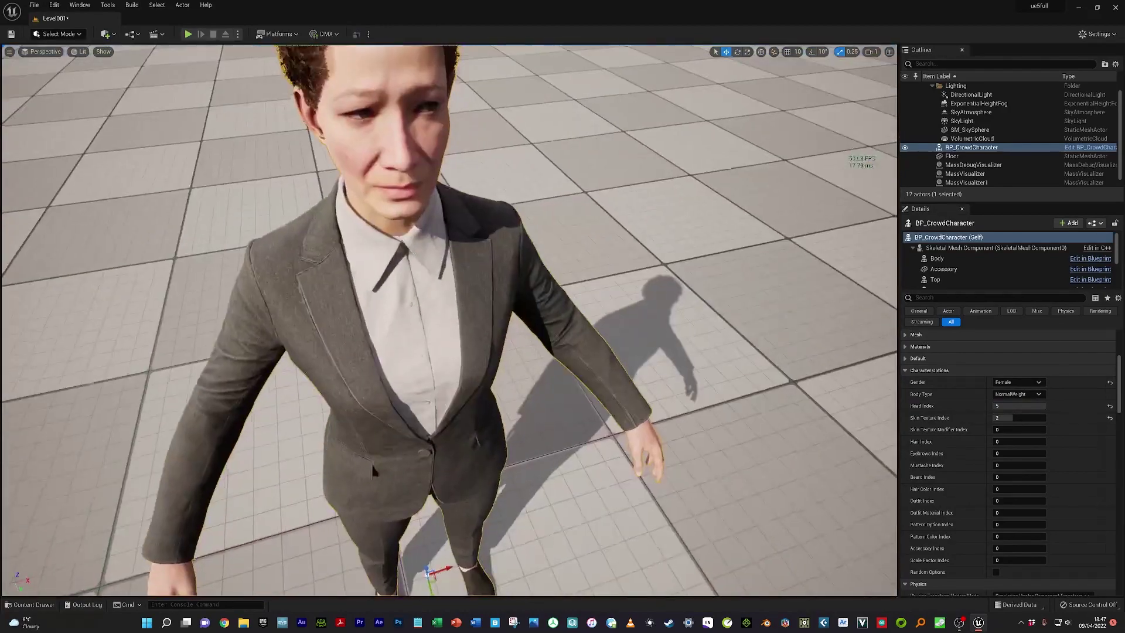
right_click_drag(777, 413, 778, 317)
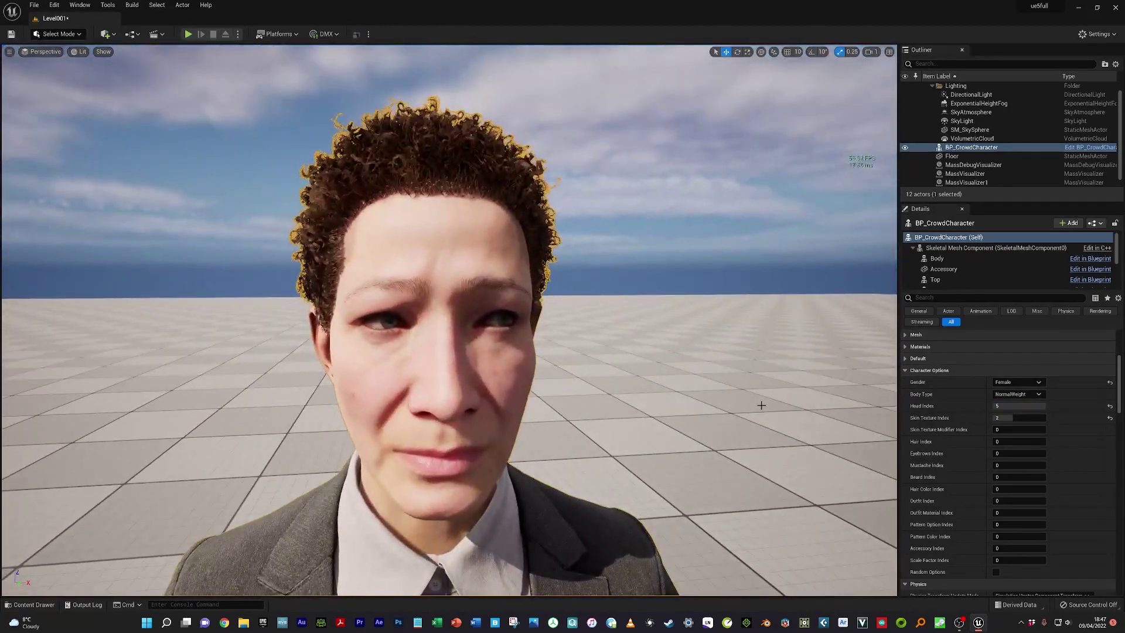
Step: Set Skin Texture Index to 0, then raise it to 3 for lighter skin
left_click(1007, 419)
type("0")
key("Return")
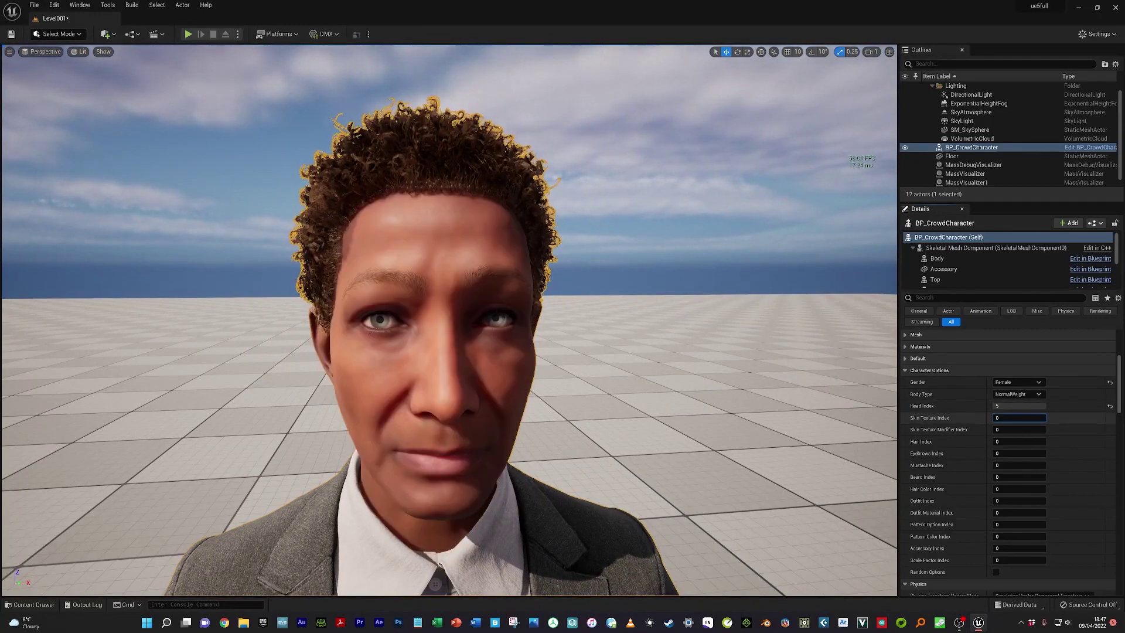
left_click_drag(996, 417, 1023, 418)
Step: Try Skin Texture Modifier Index values by dragging and entering 1, ending at 3
scroll(636, 394, "down", 5)
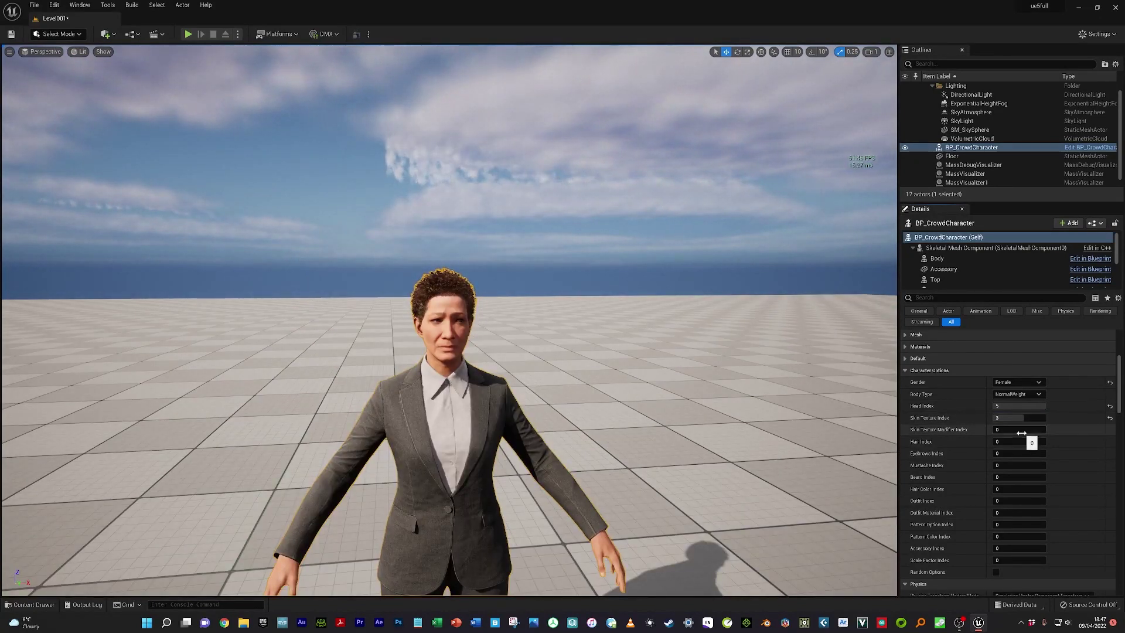
scroll(636, 389, "up", 6)
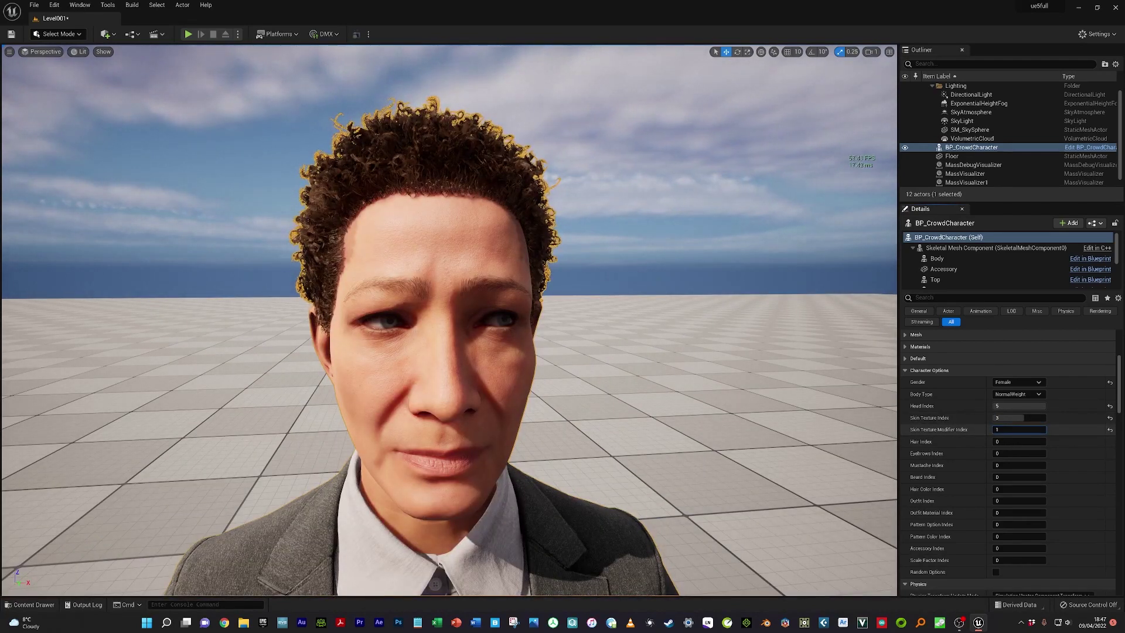
left_click_drag(1020, 430, 1032, 429)
key("BackSpace")
type("1")
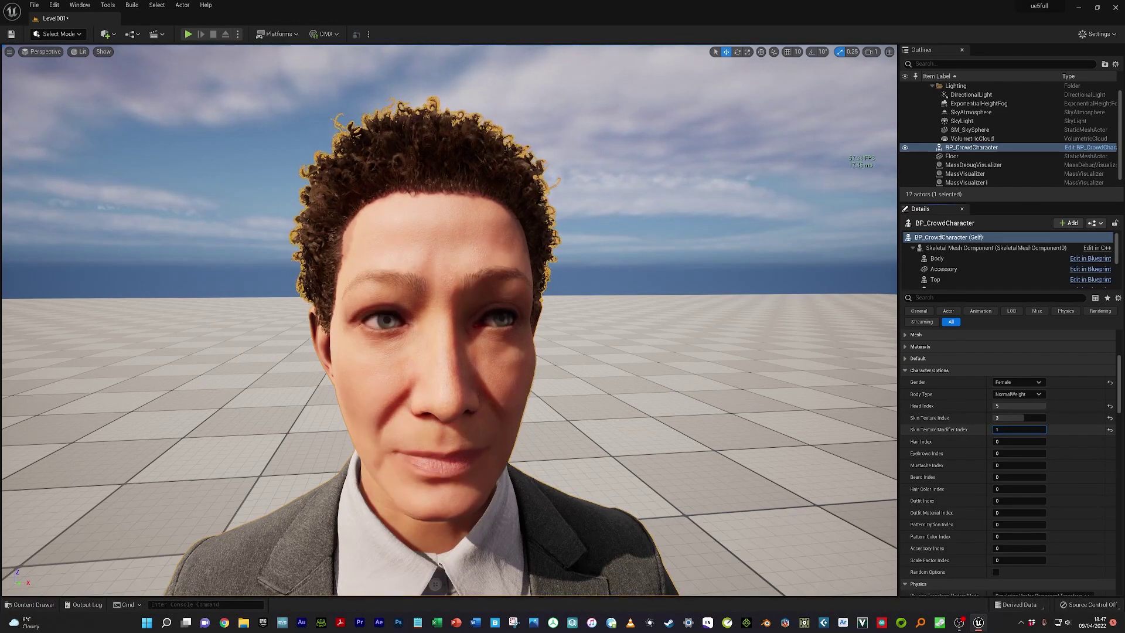
key("BackSpace")
type("3")
key("Return")
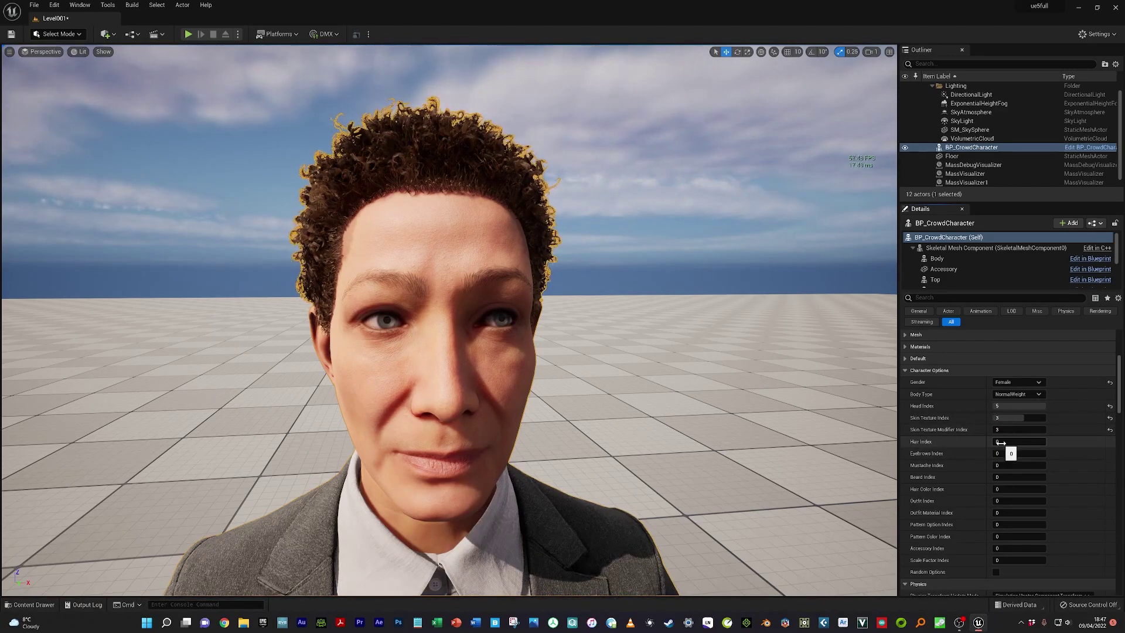
Step: Set Hair Index 1 for short brown hair and raise Eyebrows Index from 1 to 4
mouse_move(1000, 443)
left_mouse_down()
mouse_move(1031, 443)
mouse_move(1002, 443)
left_mouse_up()
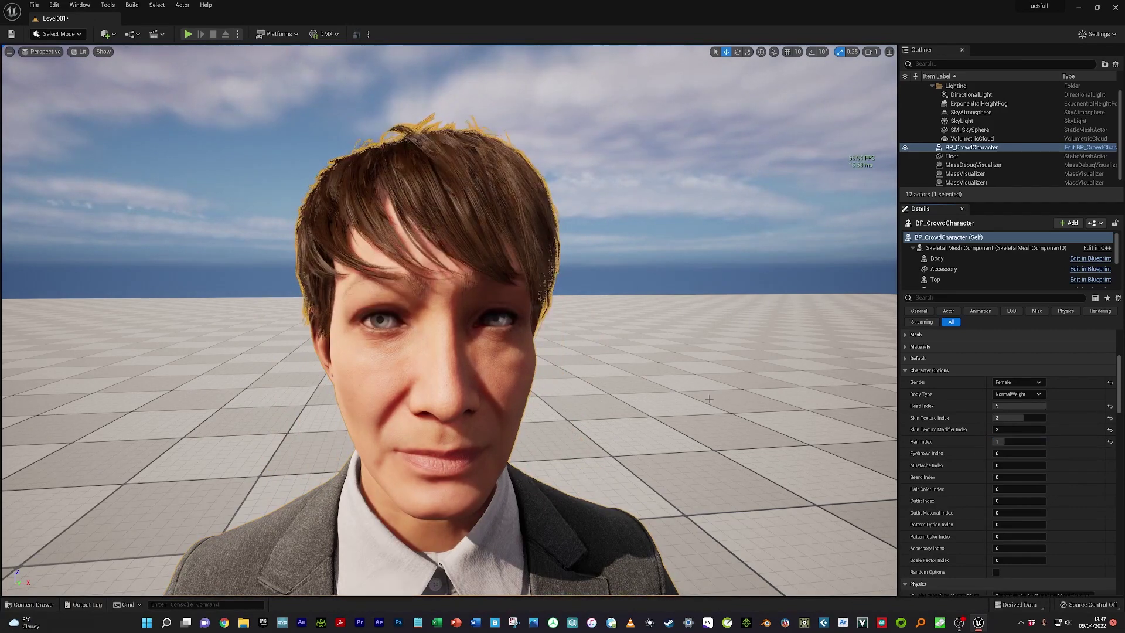
scroll(529, 378, "down", 5)
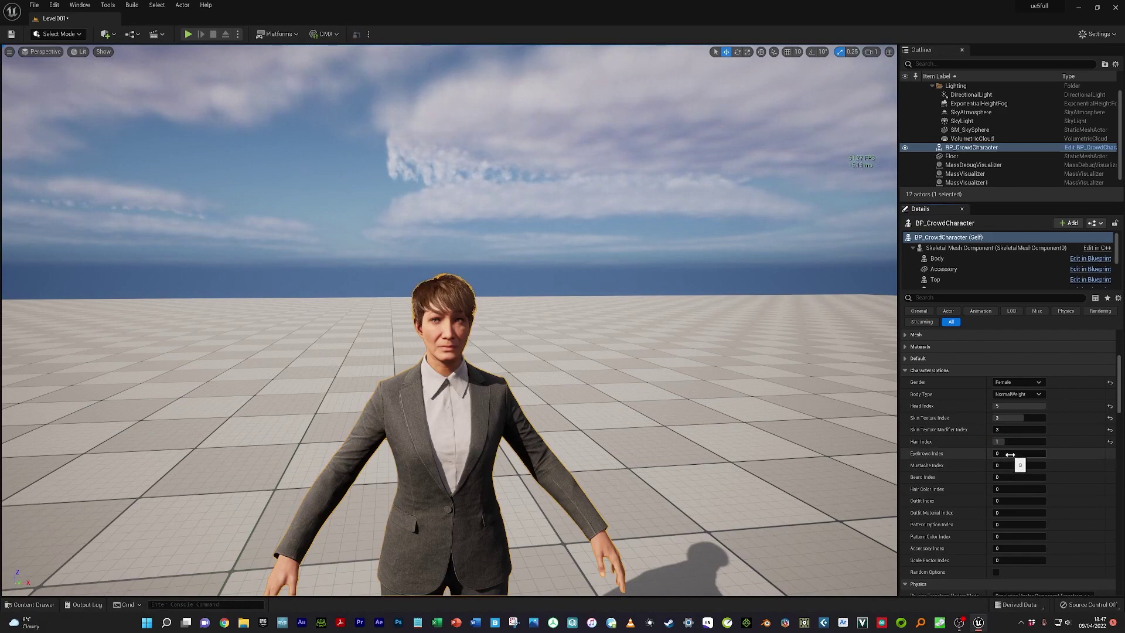
scroll(615, 389, "up", 5)
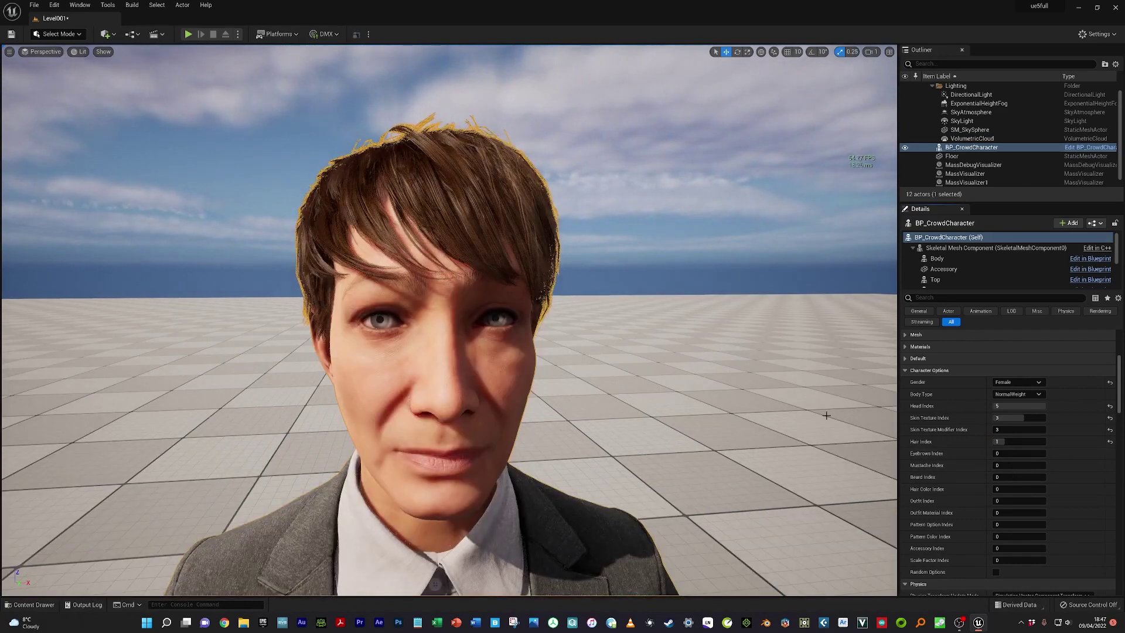
left_click(1020, 453)
type("1")
key("Return")
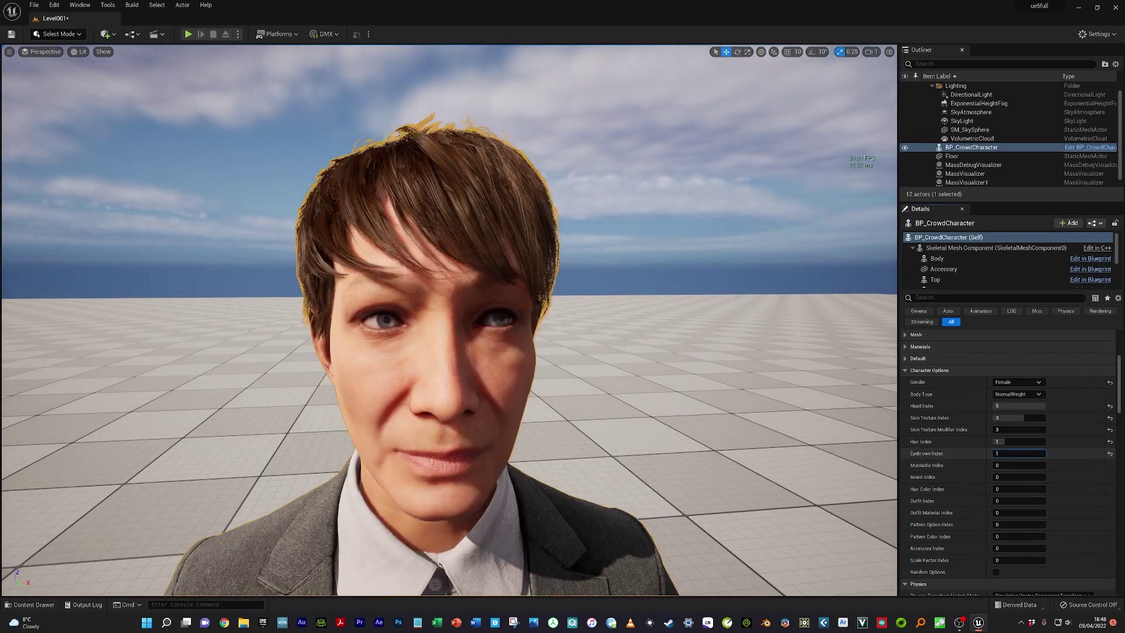
left_click_drag(1019, 454, 1033, 454)
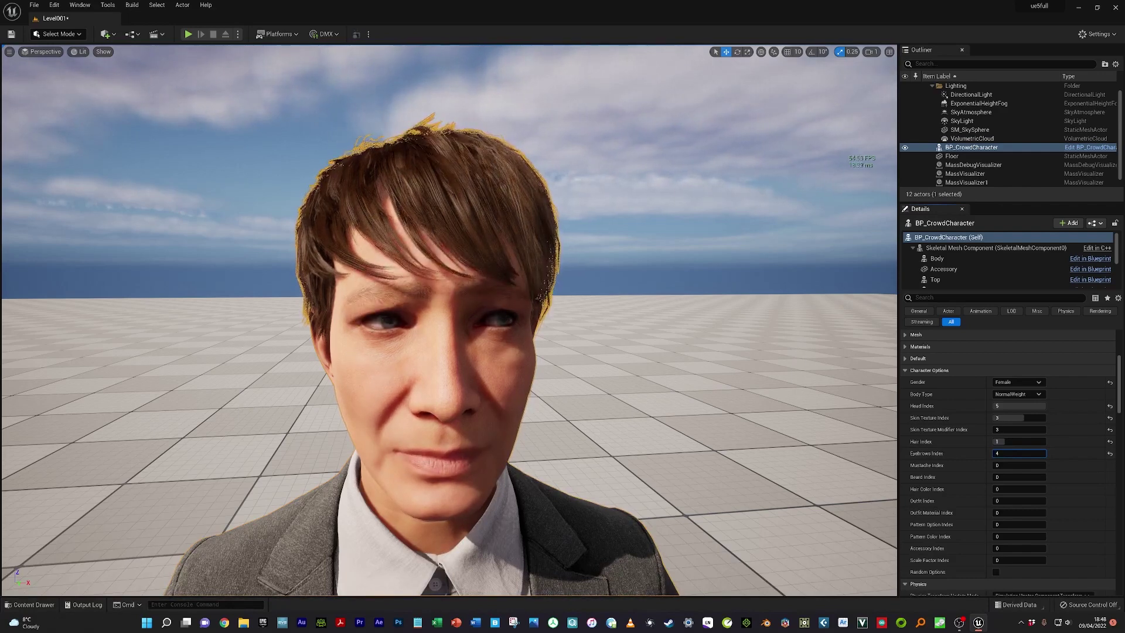
Step: Try a beard, reset Beard Index to 0, and adjust Hair Color Index
left_click(1010, 466)
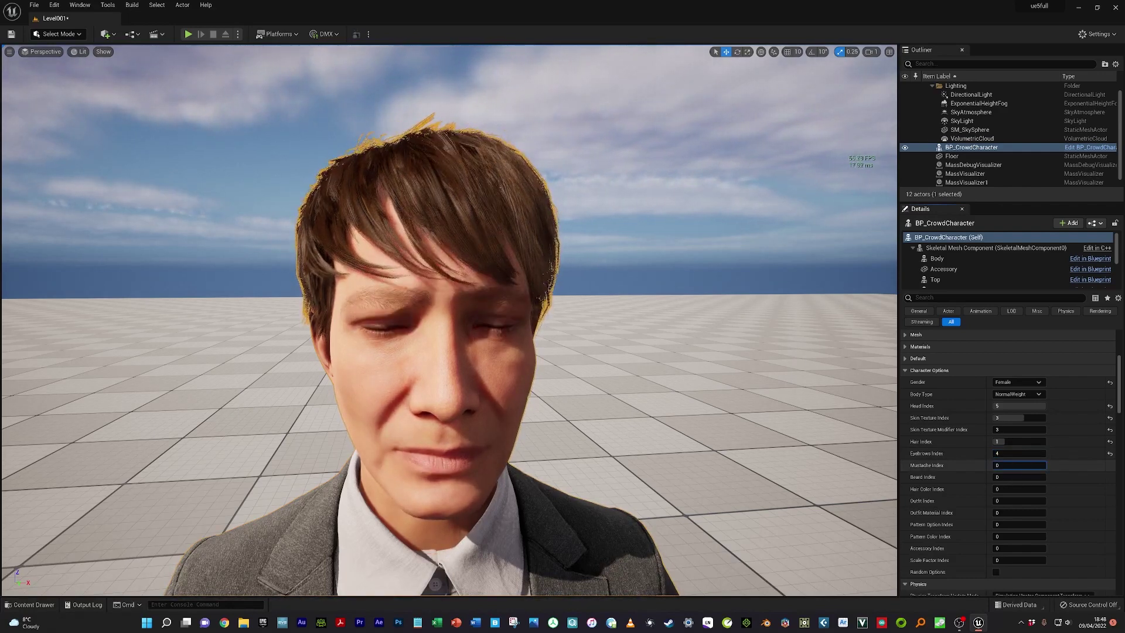
left_click_drag(1009, 477, 1043, 477)
type("0")
key("Return")
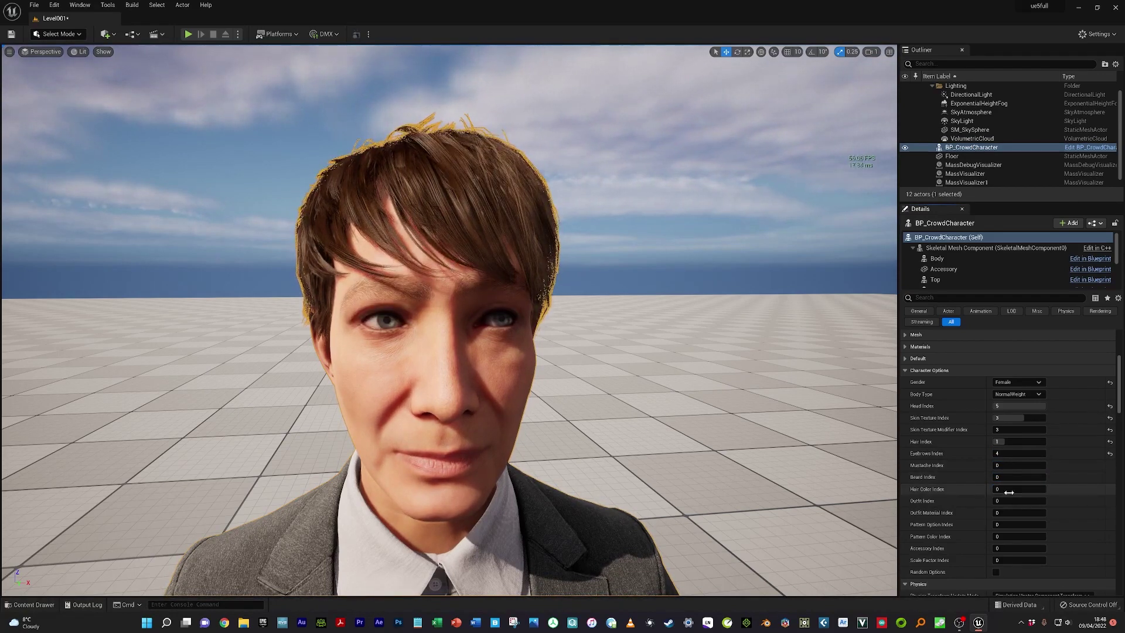
mouse_move(1009, 491)
left_mouse_down()
mouse_move(1045, 491)
mouse_move(995, 491)
left_mouse_up()
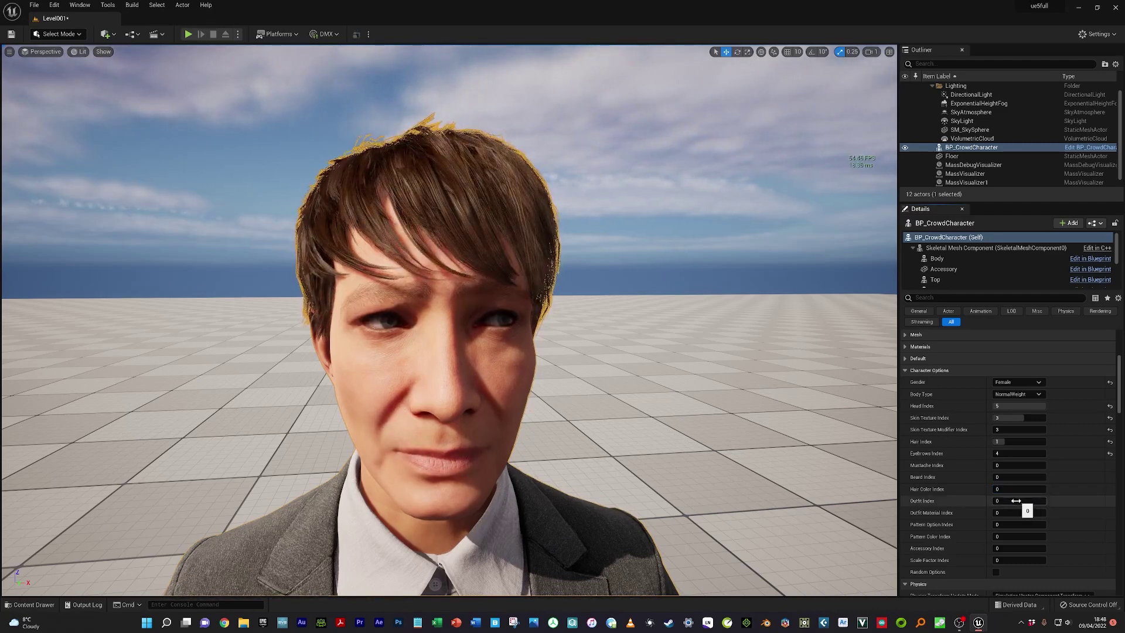
Step: Orbit to show her full body, set Outfit Index 13 and raise Outfit Material Index
scroll(621, 462, "down", 5)
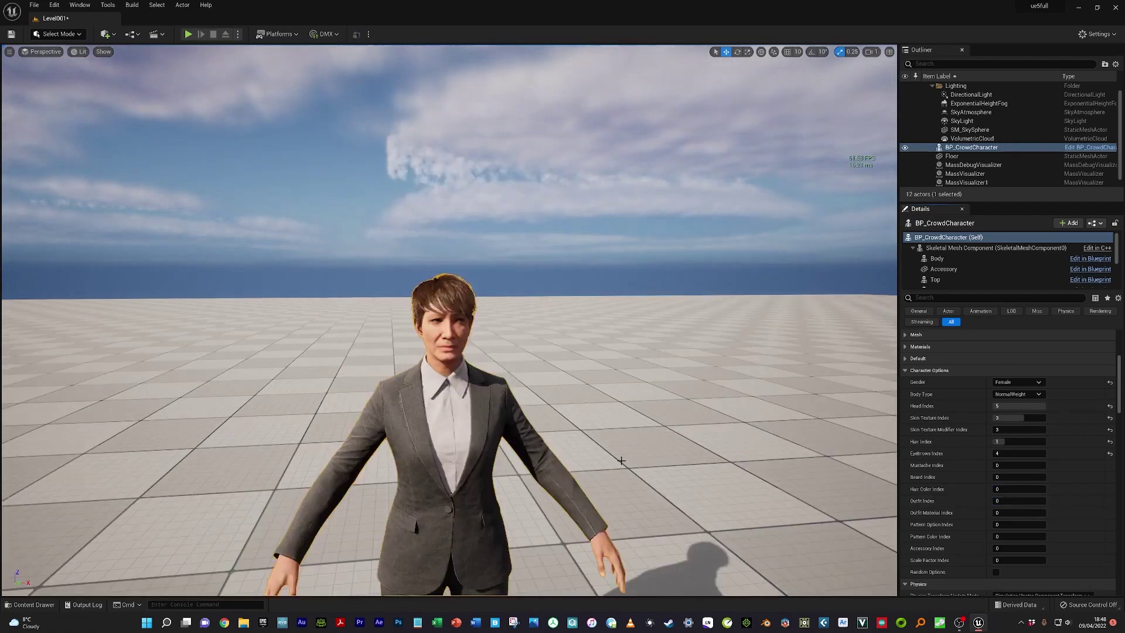
mouse_move(611, 469)
right_mouse_down()
mouse_move(579, 517)
mouse_move(602, 519)
mouse_move(611, 470)
right_mouse_up()
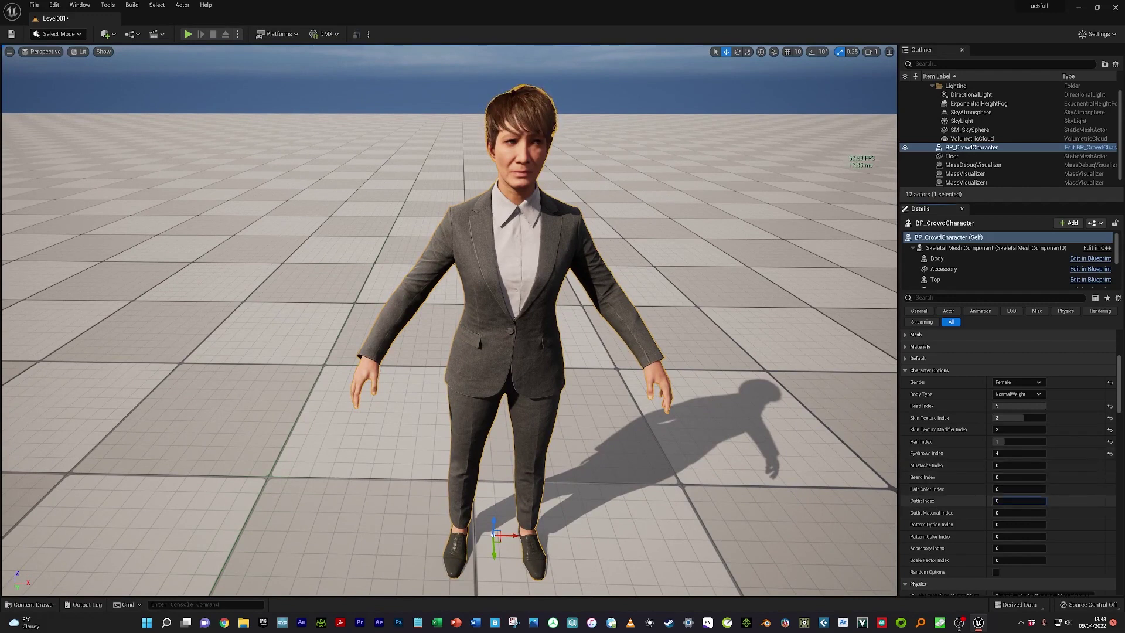
left_click_drag(1019, 501, 1057, 501)
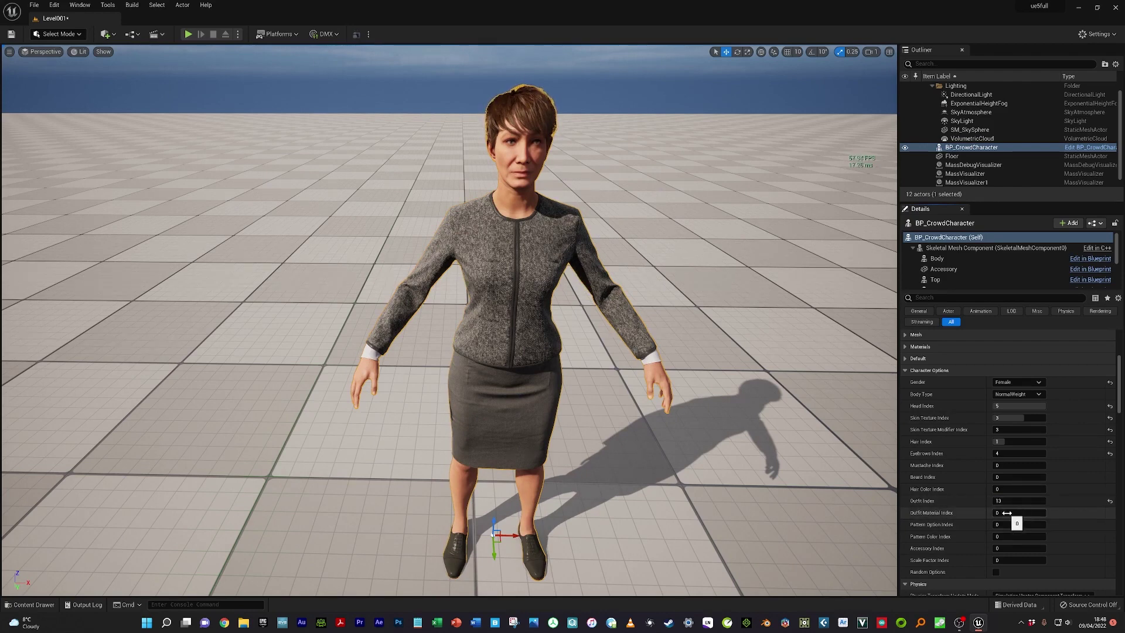
mouse_move(1019, 513)
left_mouse_down()
mouse_move(1049, 513)
mouse_move(1006, 513)
left_mouse_up()
Step: Try Outfit Material Index values 5, 39, 15, 4 and 3, ending on 1
type("5")
key("Return")
type("39")
key("Return")
type("15")
key("Return")
type("4")
key("Return")
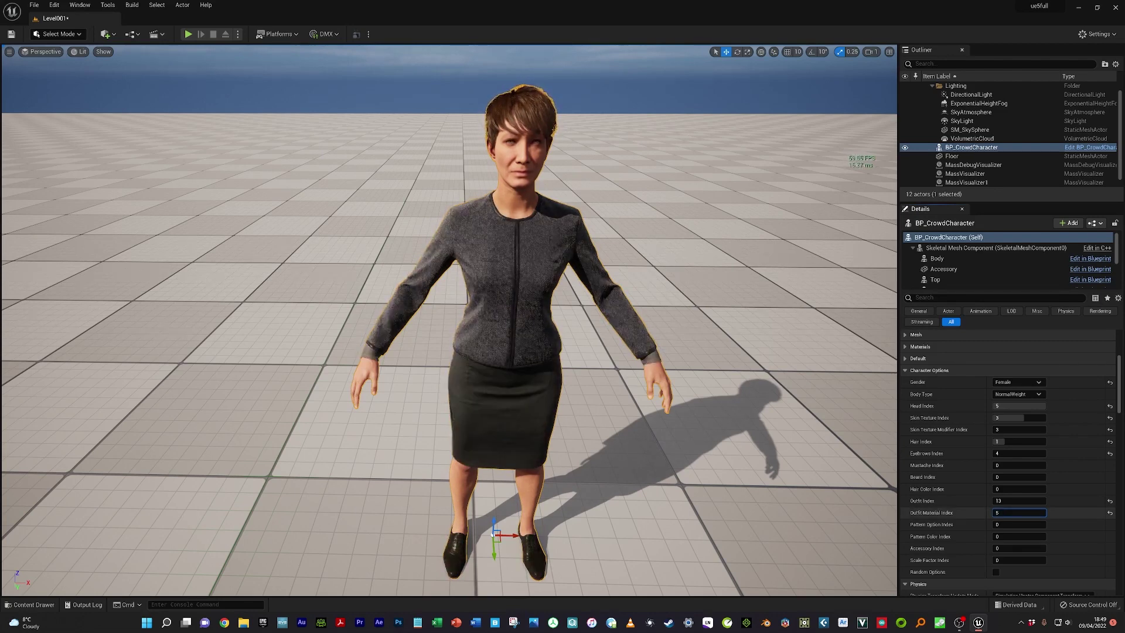
type("3")
key("Return")
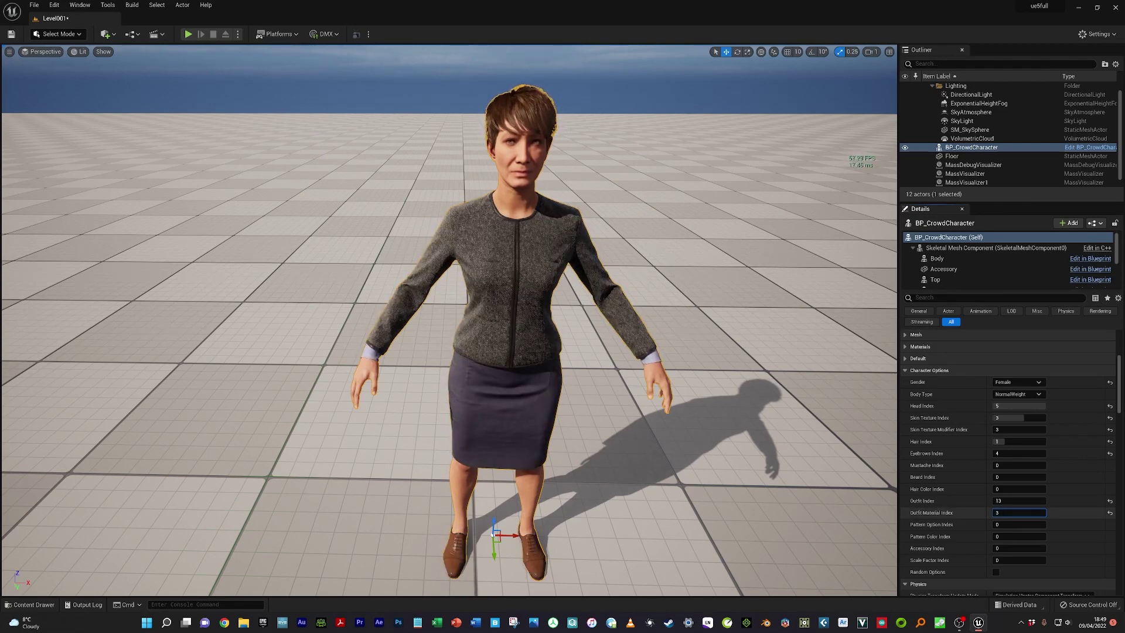
type("1")
key("Return")
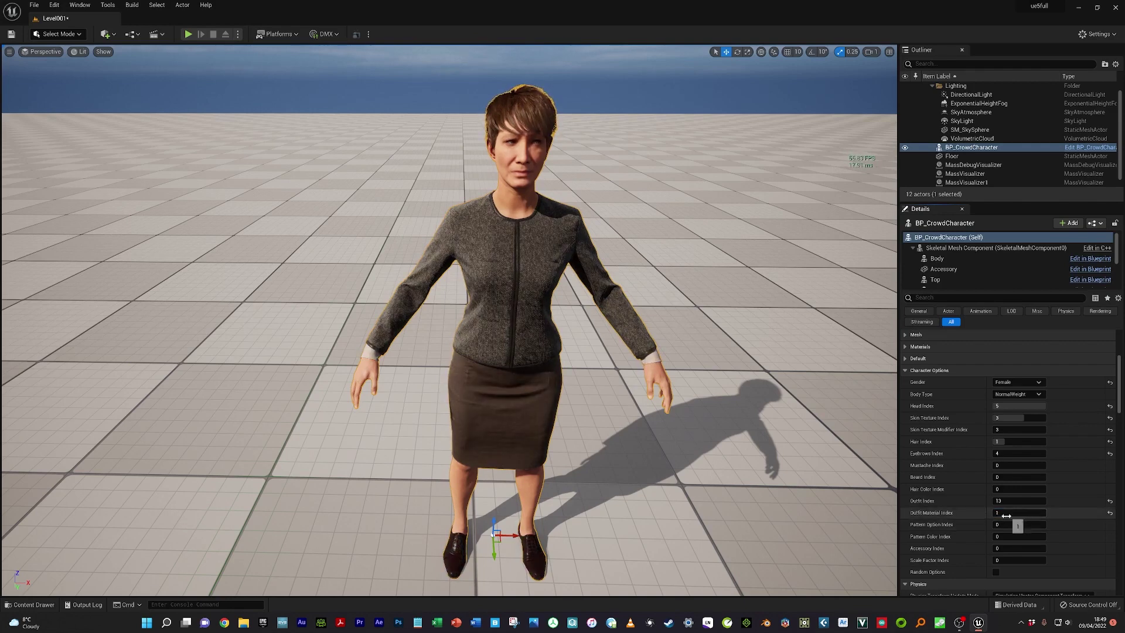
Step: Try Pattern Option Index values 1, 7, 19 and 20 to preview different fabric patterns
scroll(1008, 514, "down", 1)
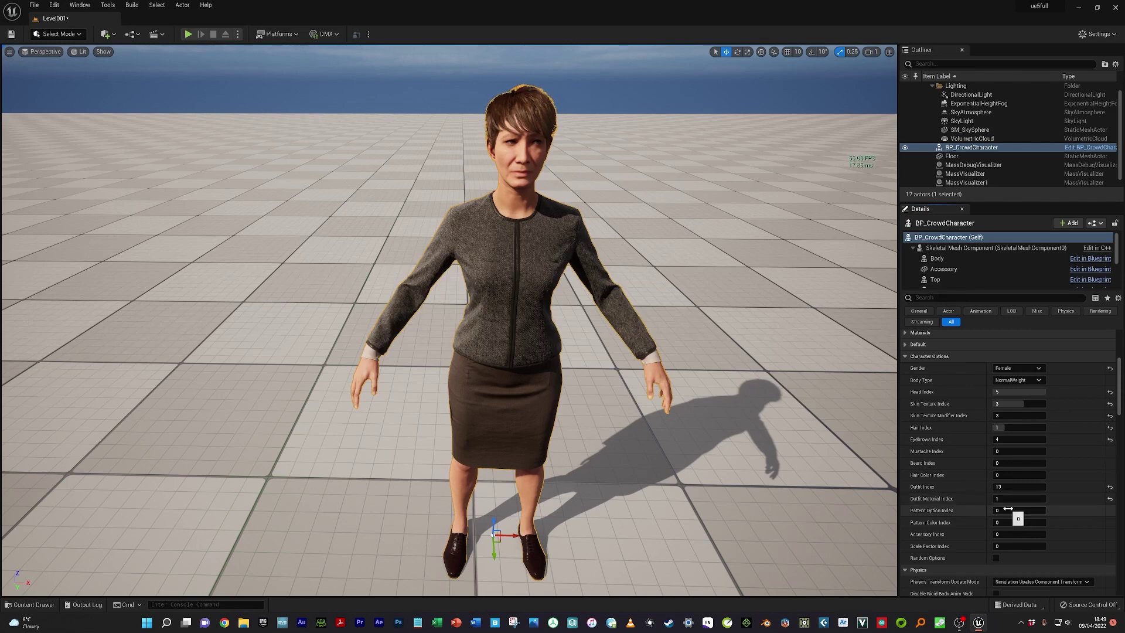
left_click(1004, 513)
type("1")
key("Return")
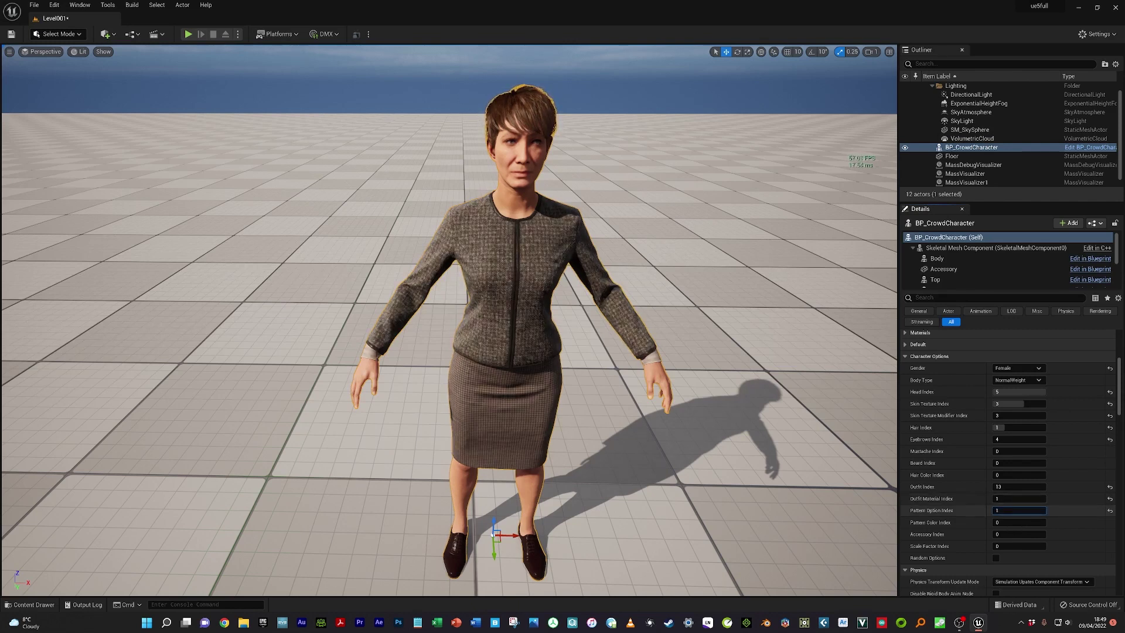
type("7")
key("Return")
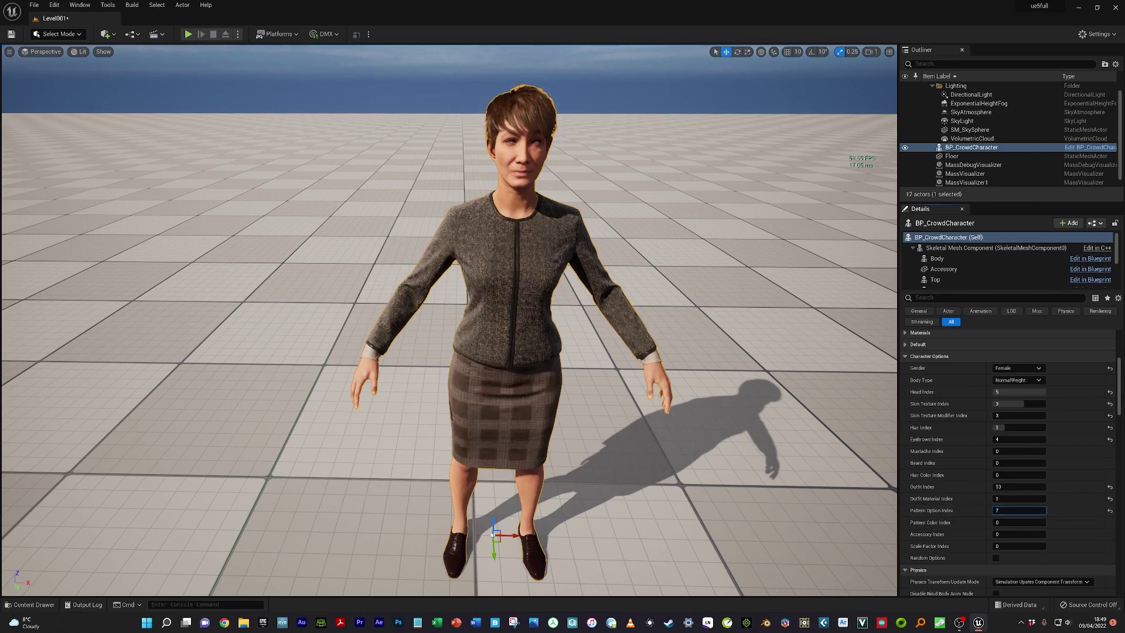
type("19")
key("Return")
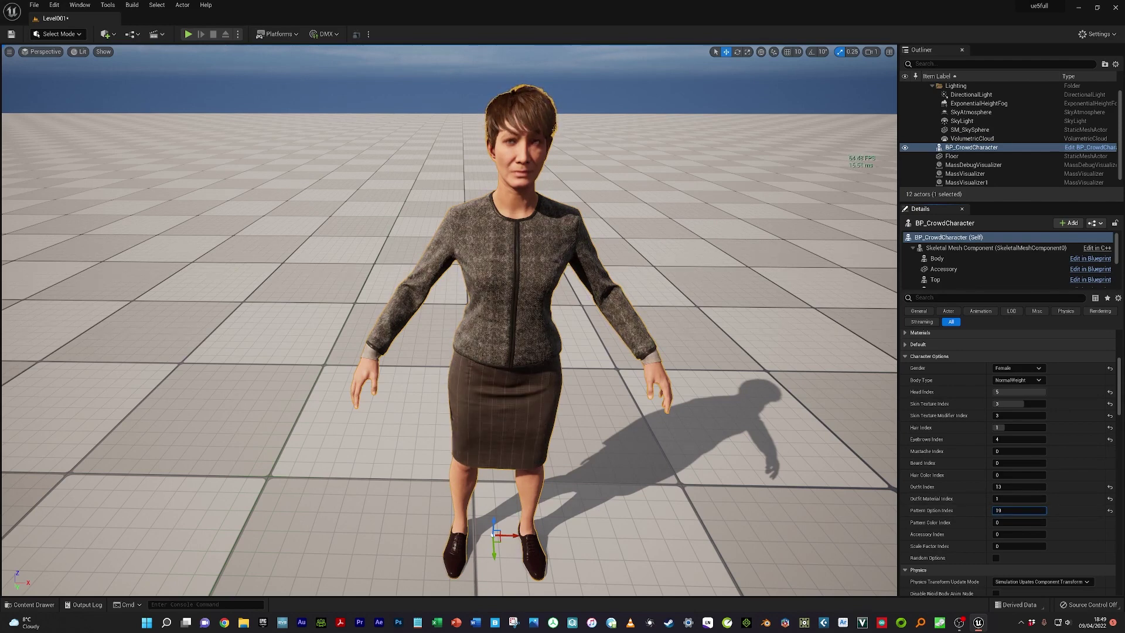
left_click_drag(999, 510, 1004, 511)
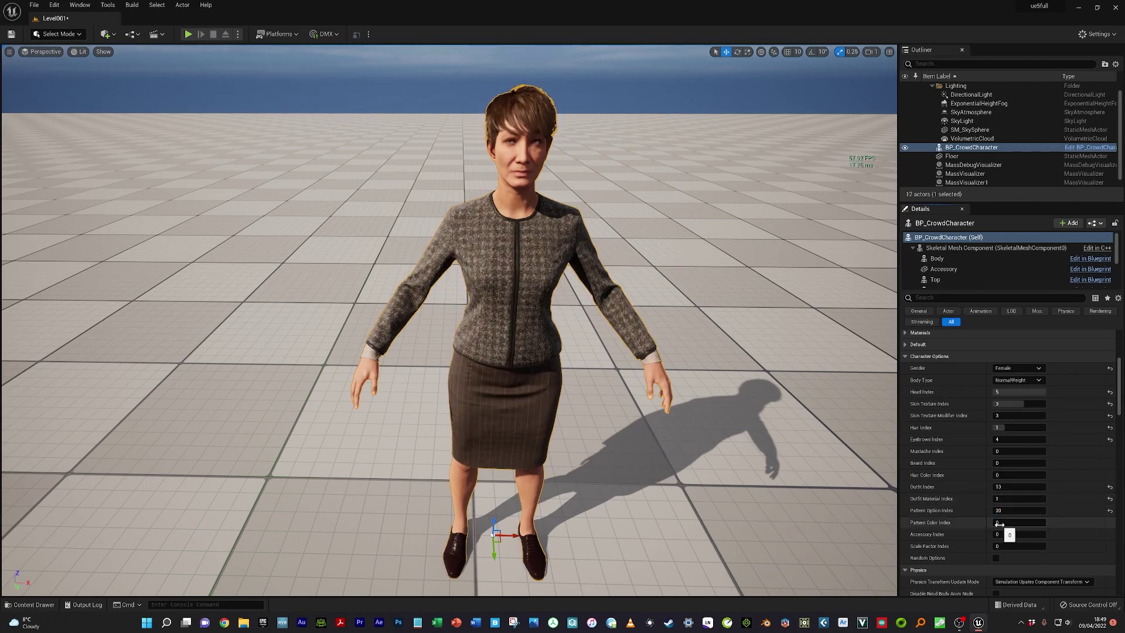
Step: Set Pattern Color Index to 6 and return Pattern Option Index to 1
left_click(999, 523)
type("1")
key("BackSpace")
type("6")
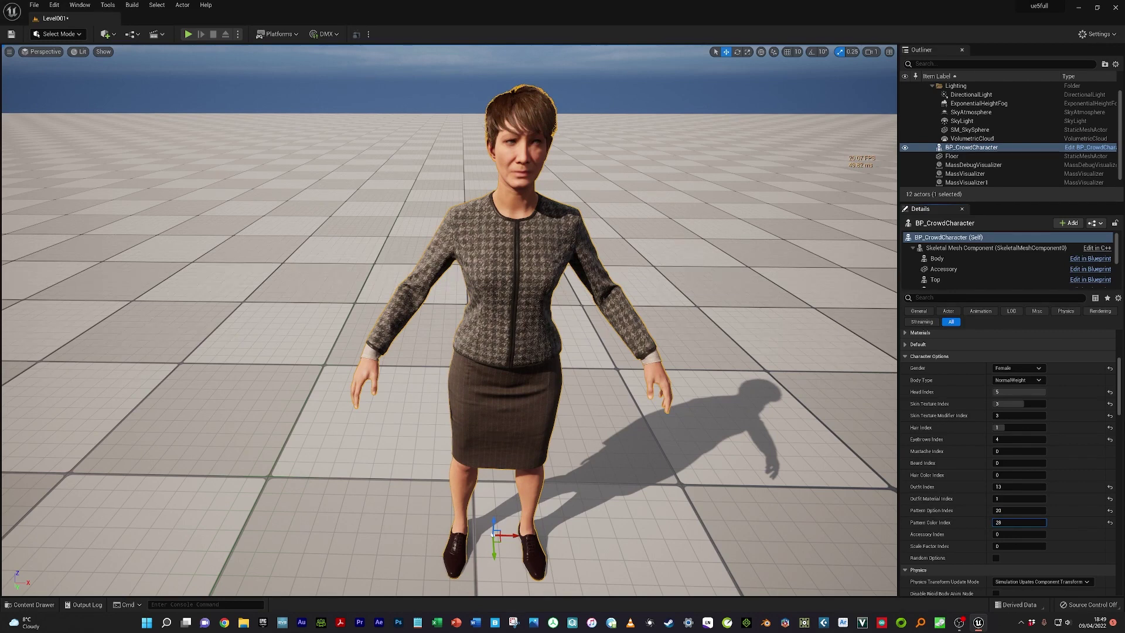
key("Return")
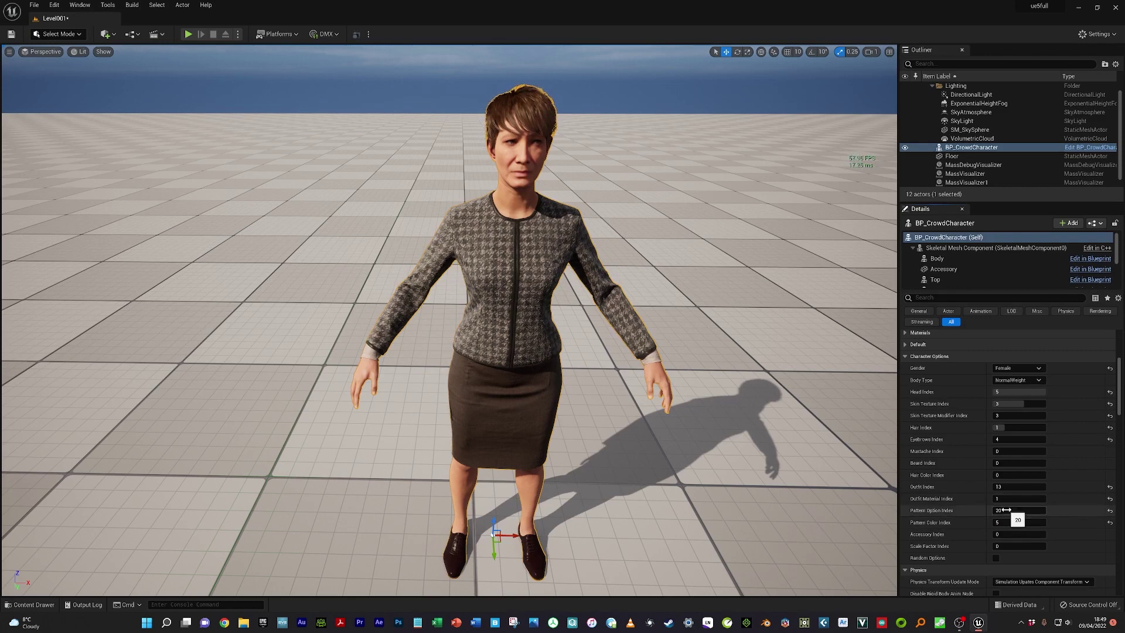
left_click_drag(1021, 512, 998, 512)
key("BackSpace")
type("1")
key("Return")
Step: Set Outfit Index to 18 and drag Pattern Color Index to 3 for a green houndstooth suit
left_click(1017, 491)
type("18")
key("Return")
left_click_drag(1008, 525, 1003, 525)
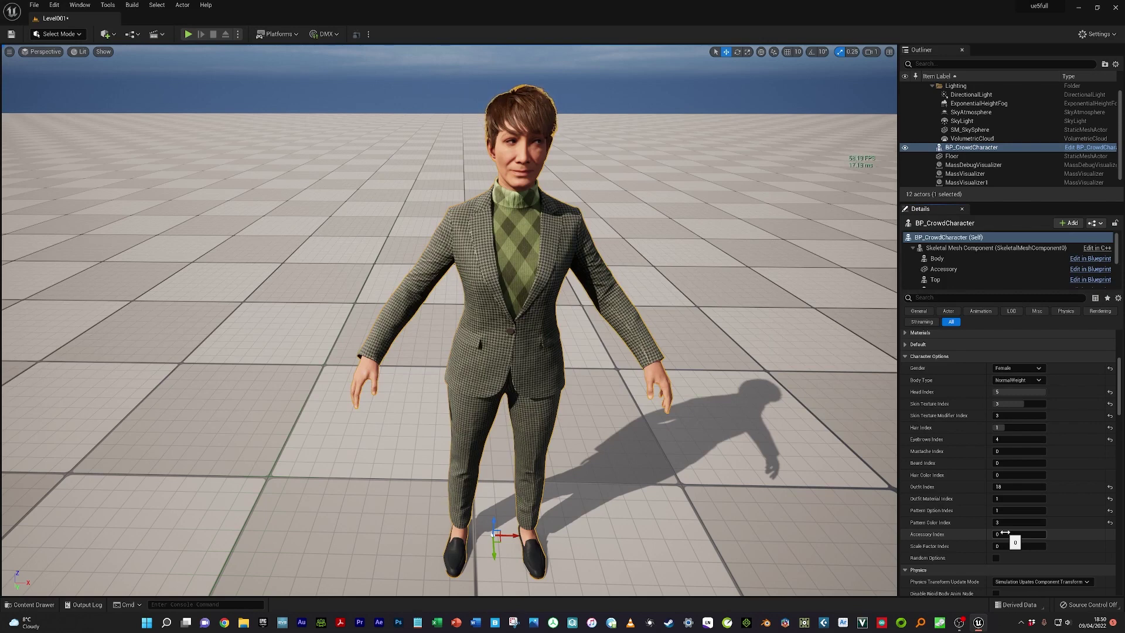
Step: Cycle Accessory Index past a black handbag and a brown bag until a backpack appears
left_click(1004, 533)
key("Return")
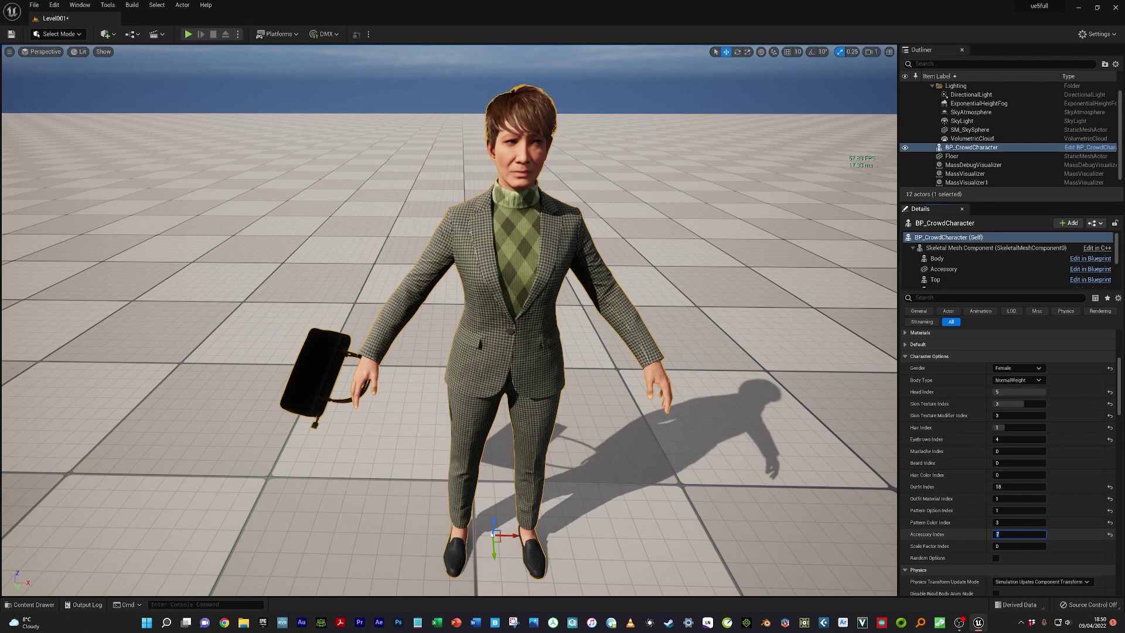
key("Return")
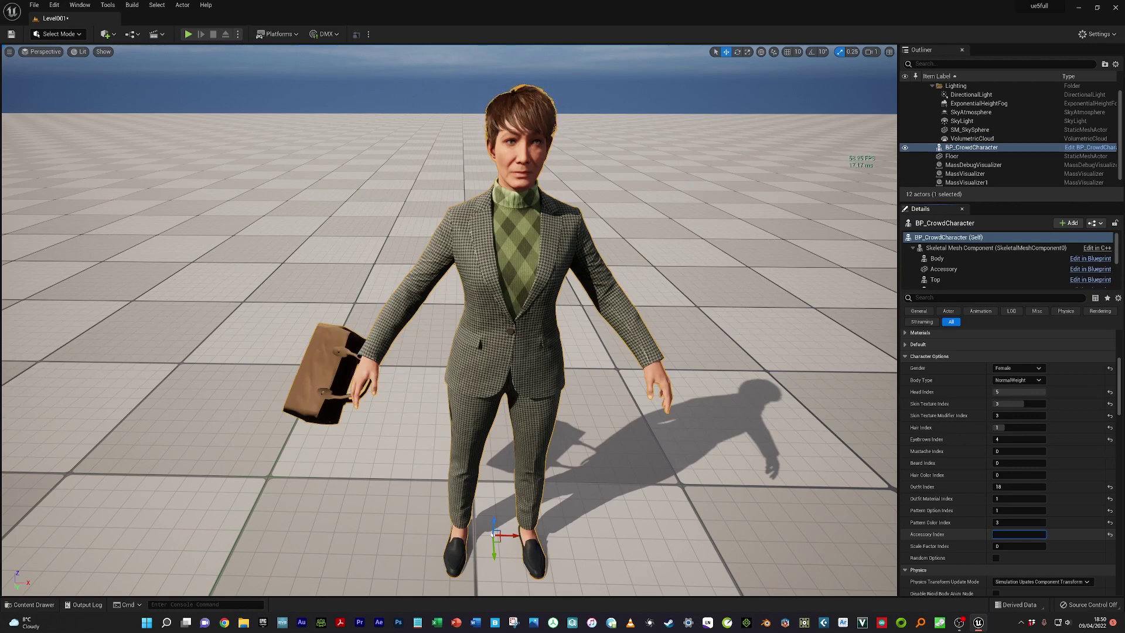
key("Return")
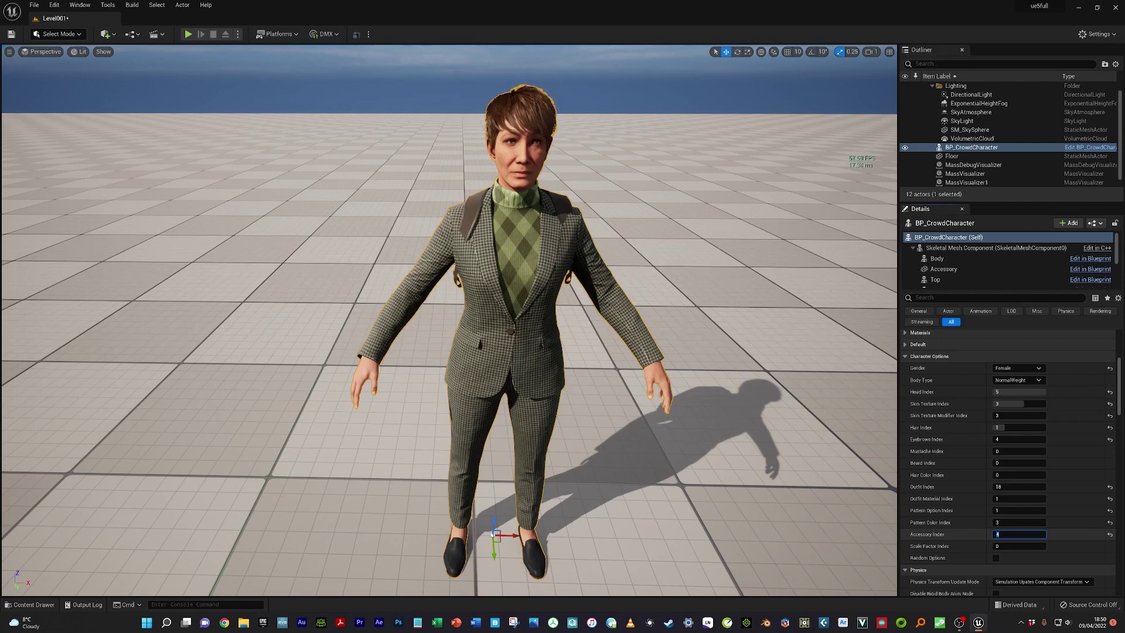
Step: Re-randomize her look to a brown argyle turtleneck and jeans, reapplying the backpack accessory
left_click(996, 559)
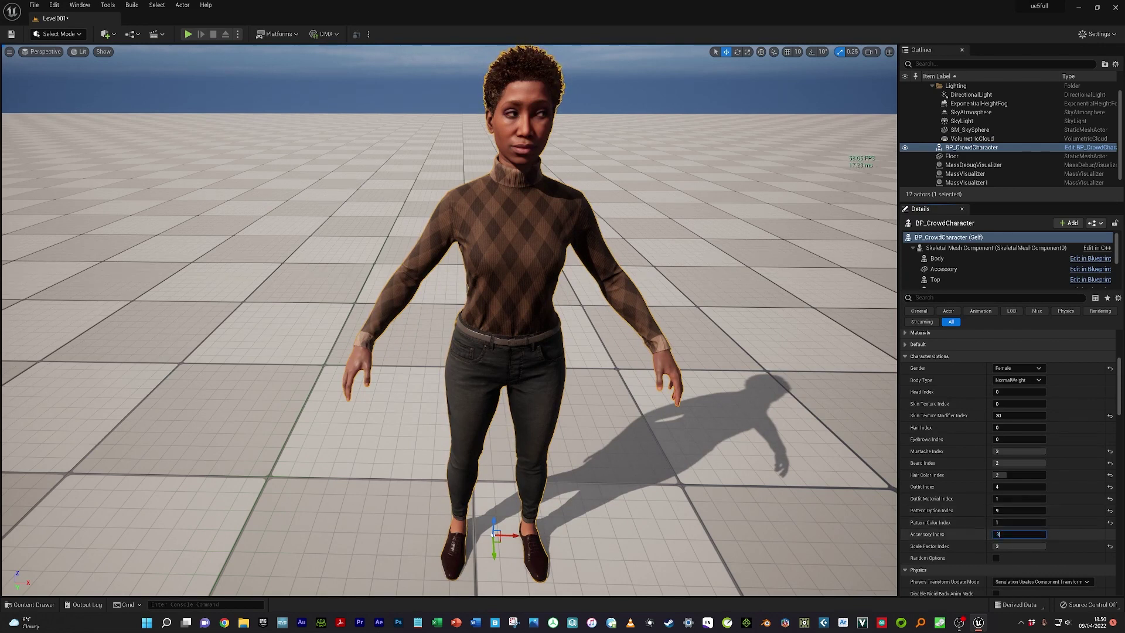
key("Return")
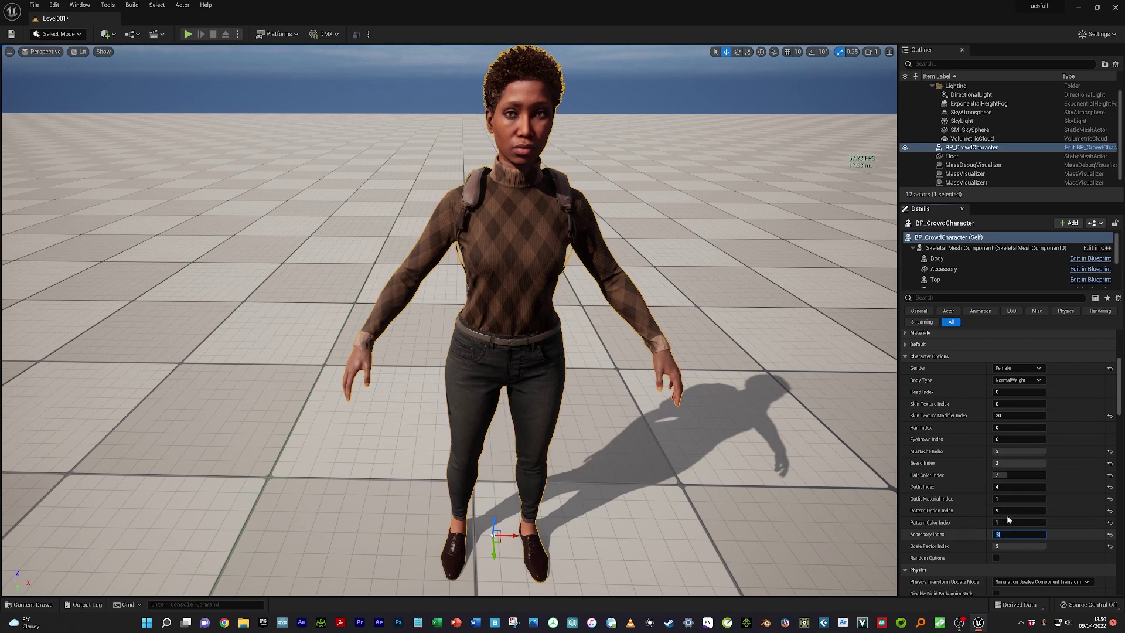
Step: Under the Animation filter, set the crowd character's Animation Mode to Use Animation Asset
left_click(982, 312)
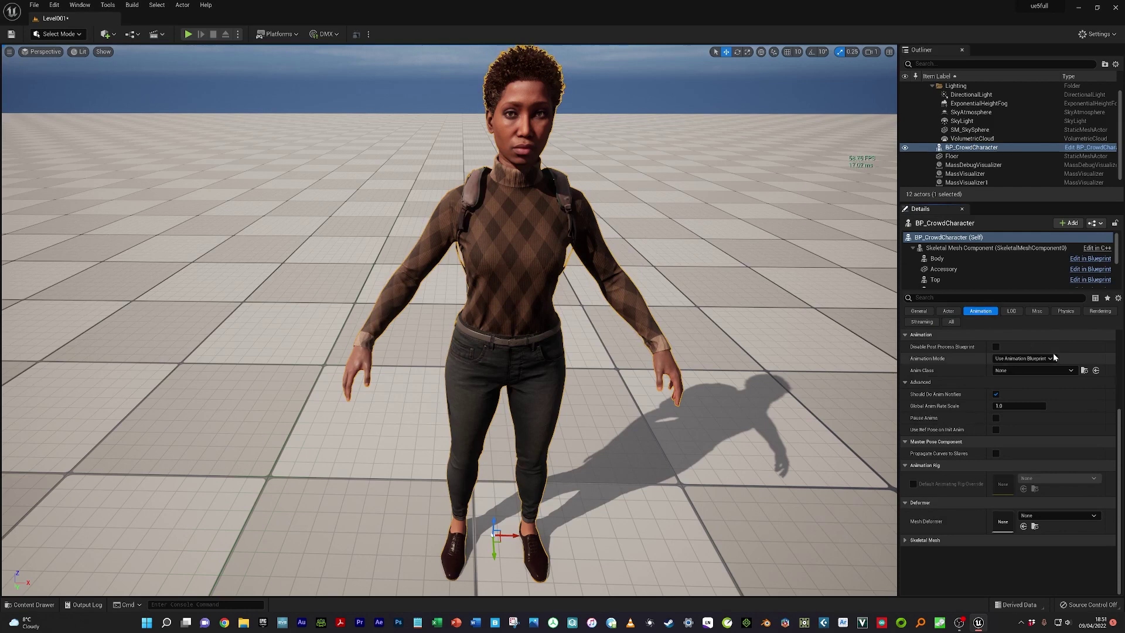
left_click(1022, 358)
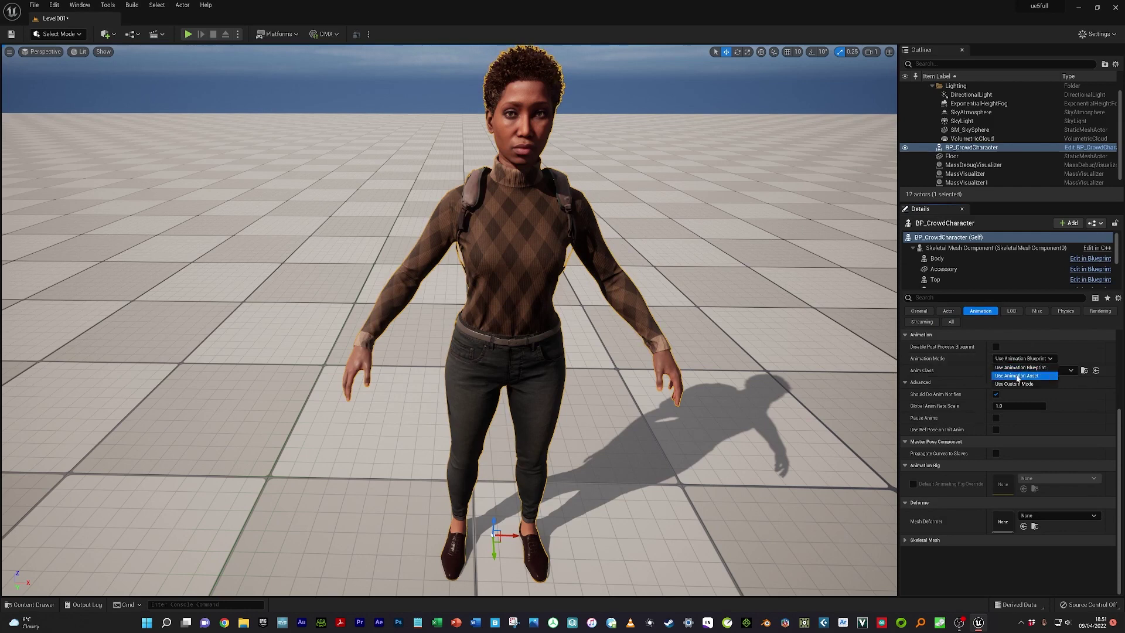
left_click(1025, 375)
left_click(1095, 360)
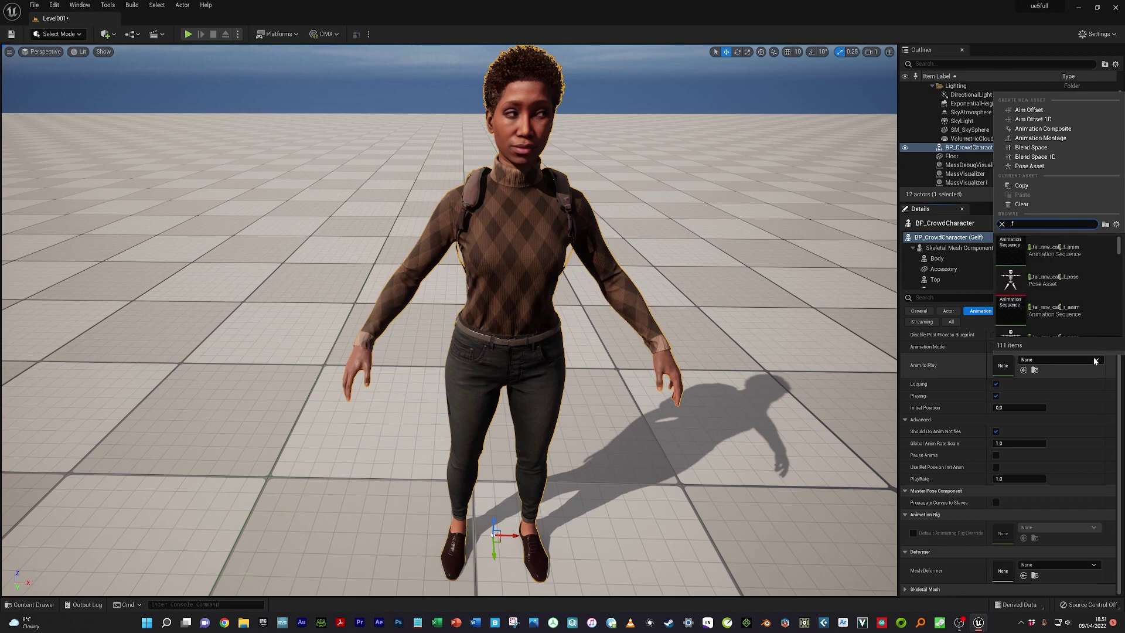
Step: Try Use Animation Asset on the Body component, then reselect the whole crowd character
left_click(948, 260)
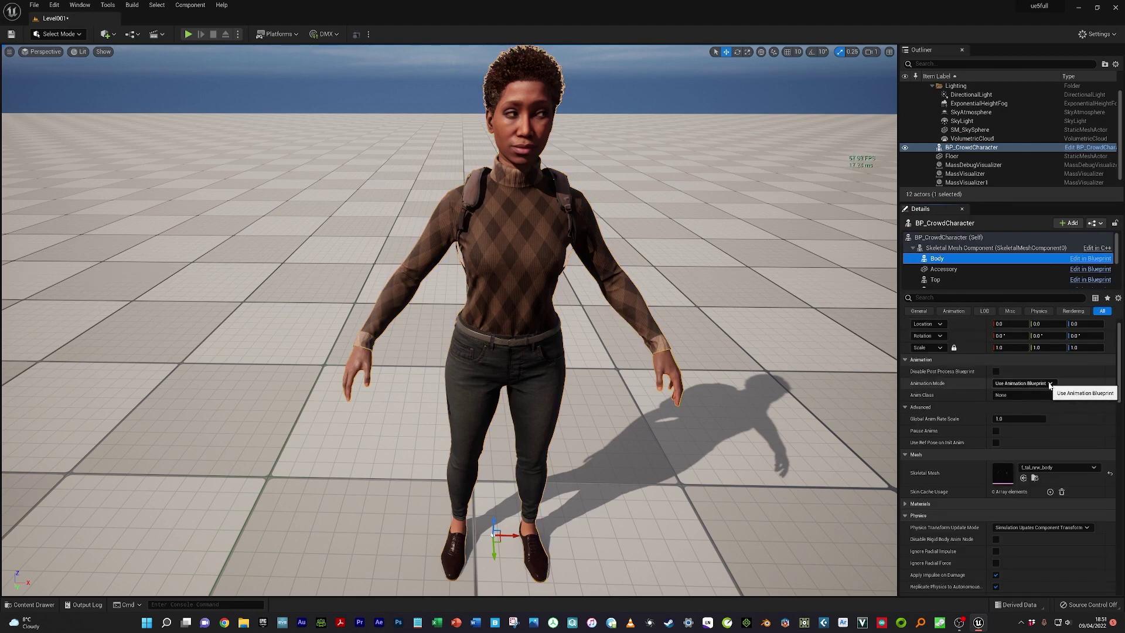
left_click(1050, 384)
left_click(1024, 396)
left_click(1027, 397)
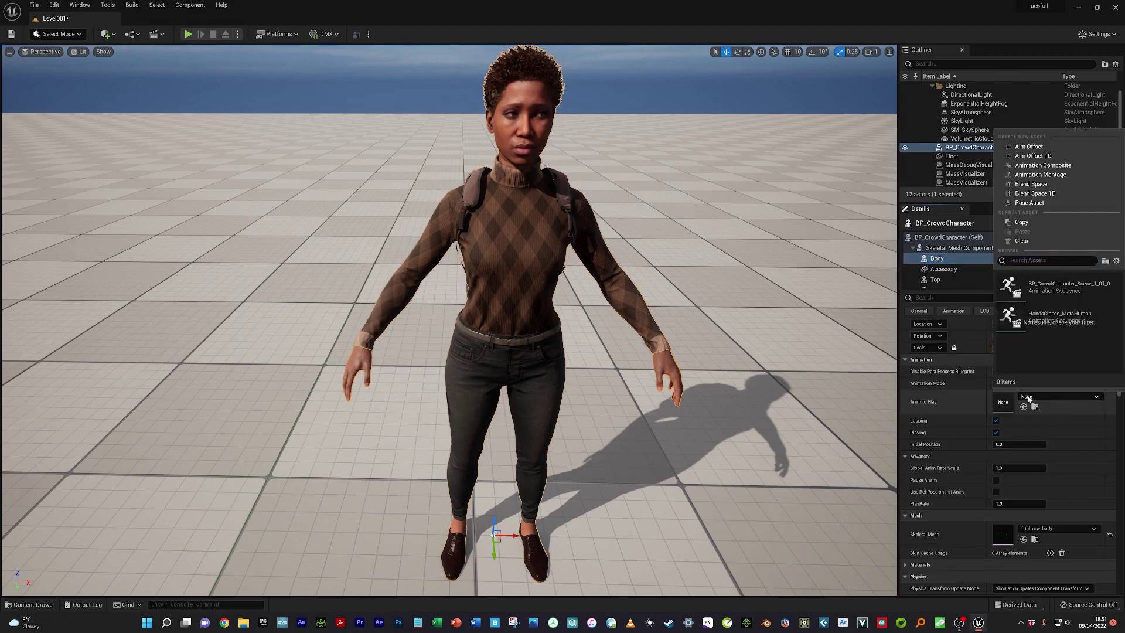
left_click(1028, 398)
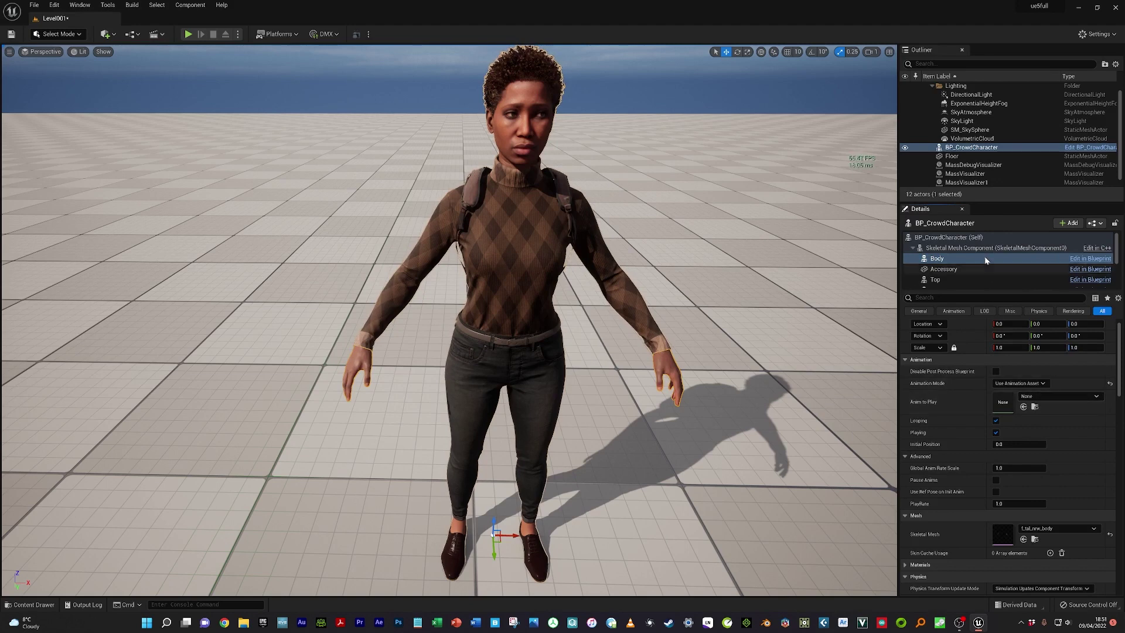
left_click(990, 237)
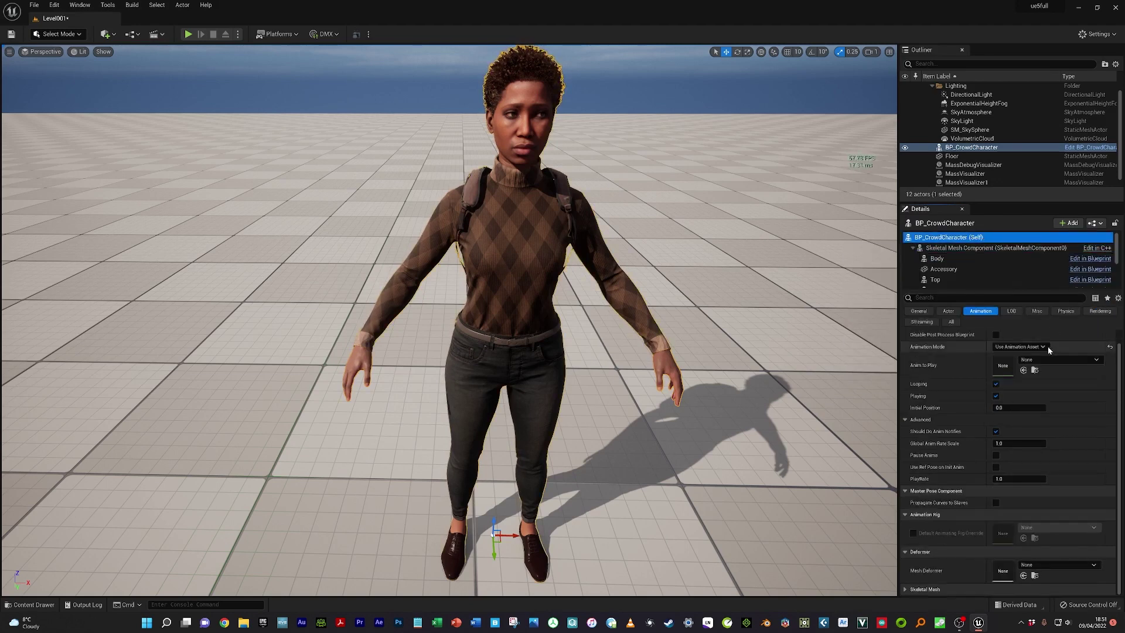
Step: Search the Anim to Play list for 'FTN' animations
left_click(1046, 359)
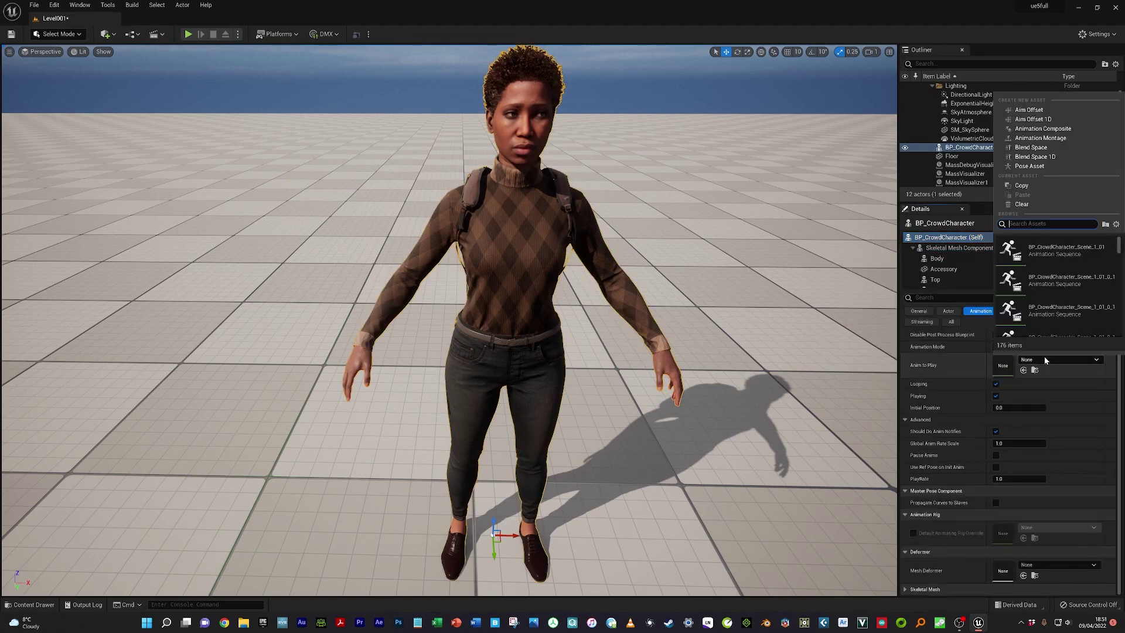
type("F")
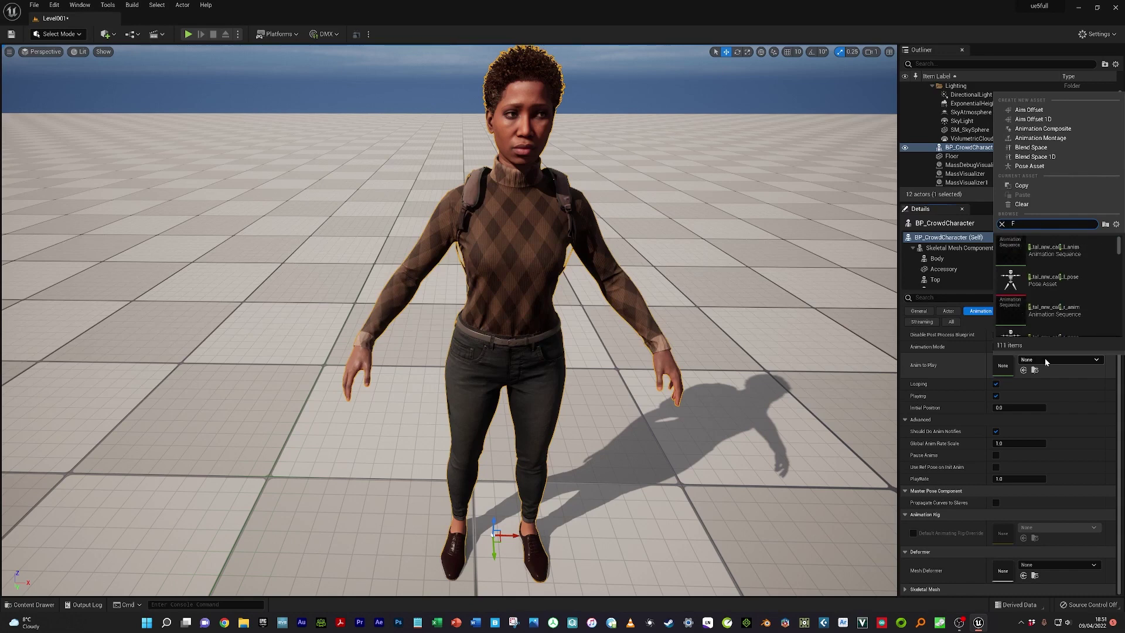
left_click_drag(1117, 249, 1118, 279)
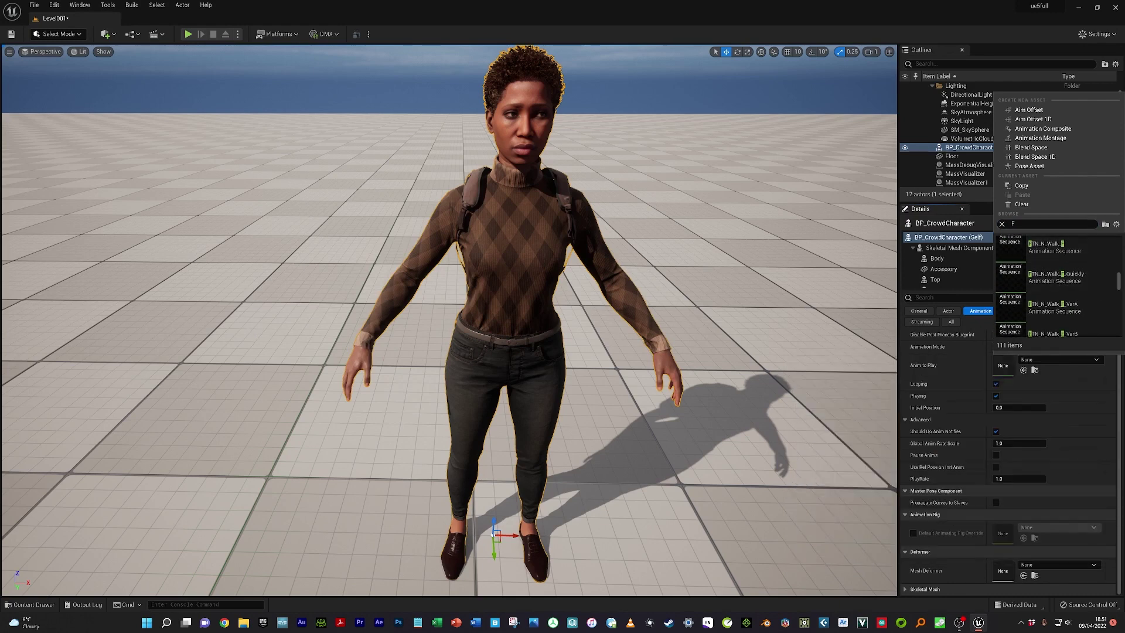
type("T")
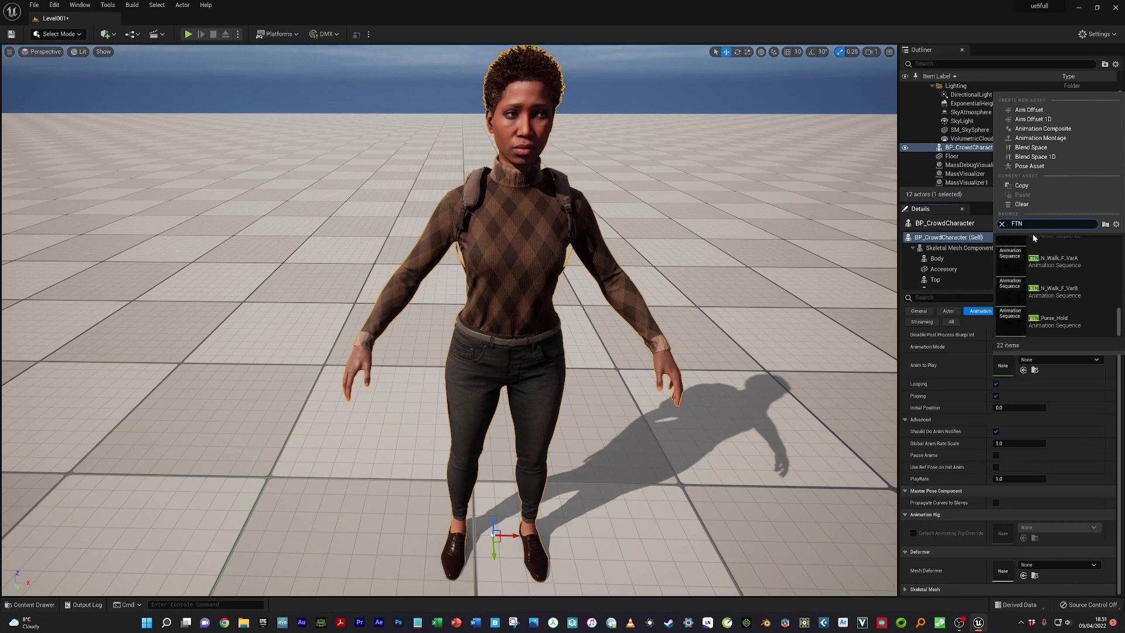
type("N")
left_click_drag(1118, 314, 1123, 253)
Step: Choose FTN_BackPack_1 as Anim to Play and preview it up close in Play mode
left_click(1076, 257)
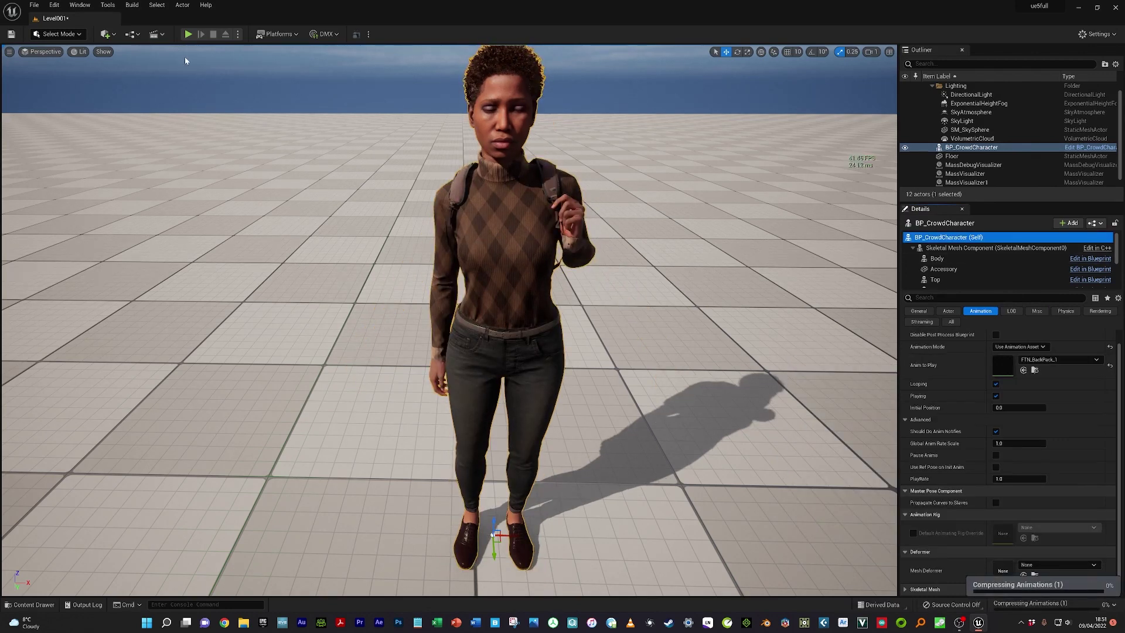
key("alt+p")
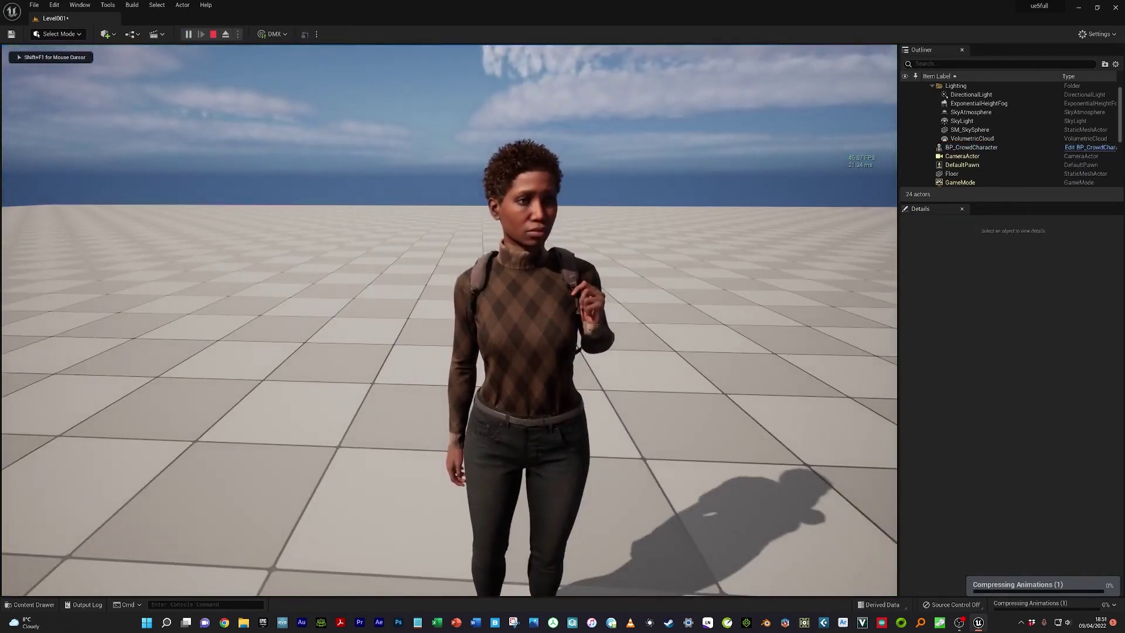
key("w")
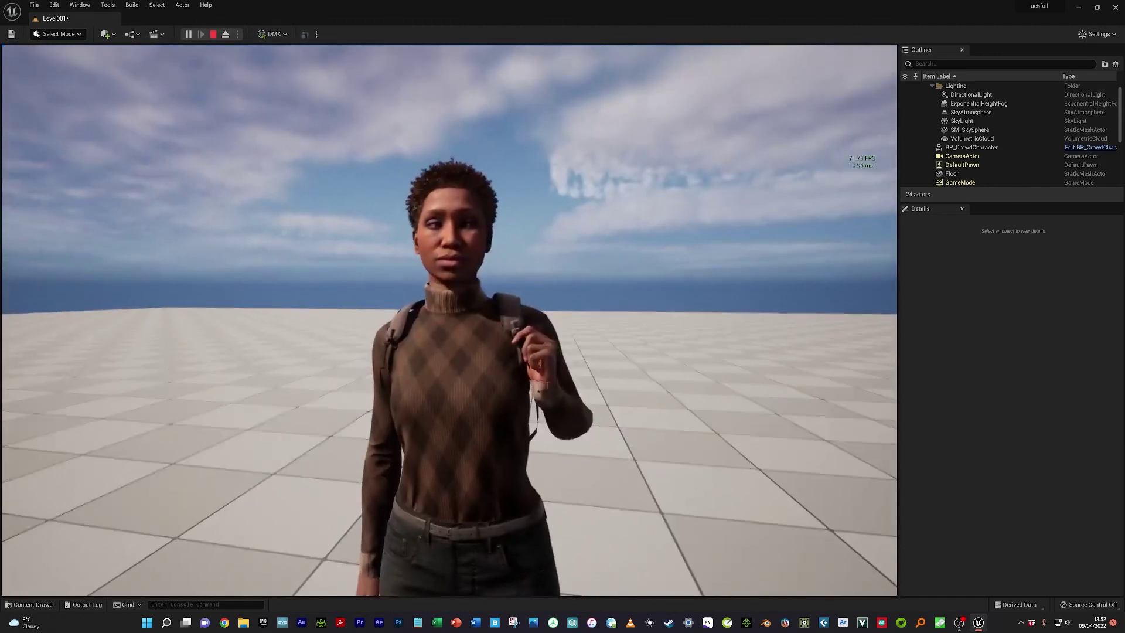
Step: Stop play and filter the Content Drawer's Character folder to Skeletal Mesh assets
key("Escape")
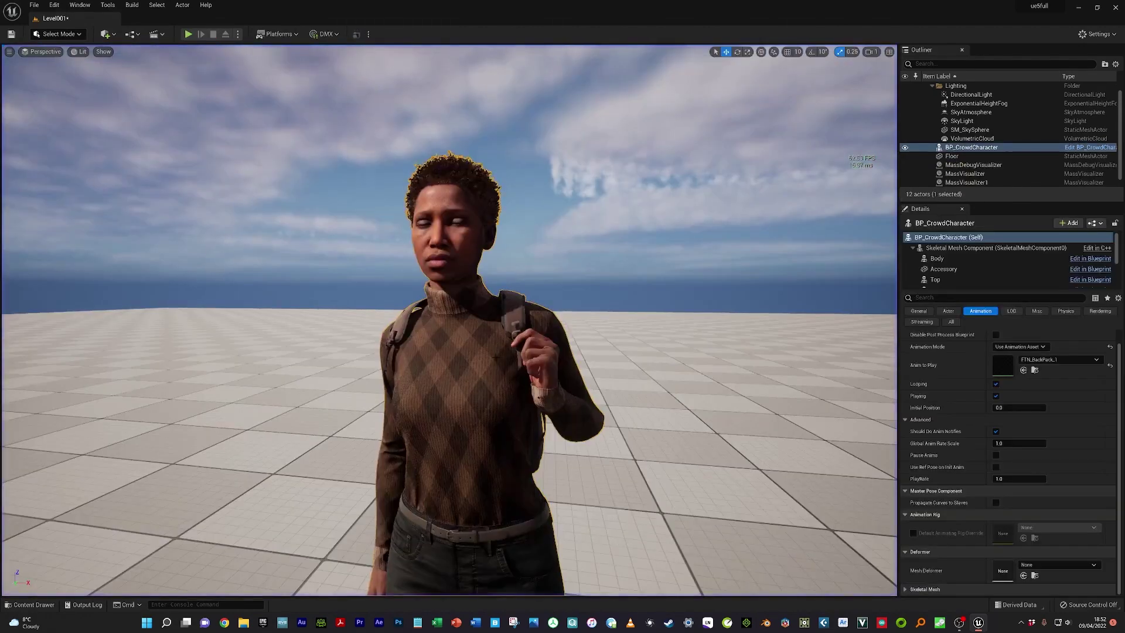
left_click(34, 604)
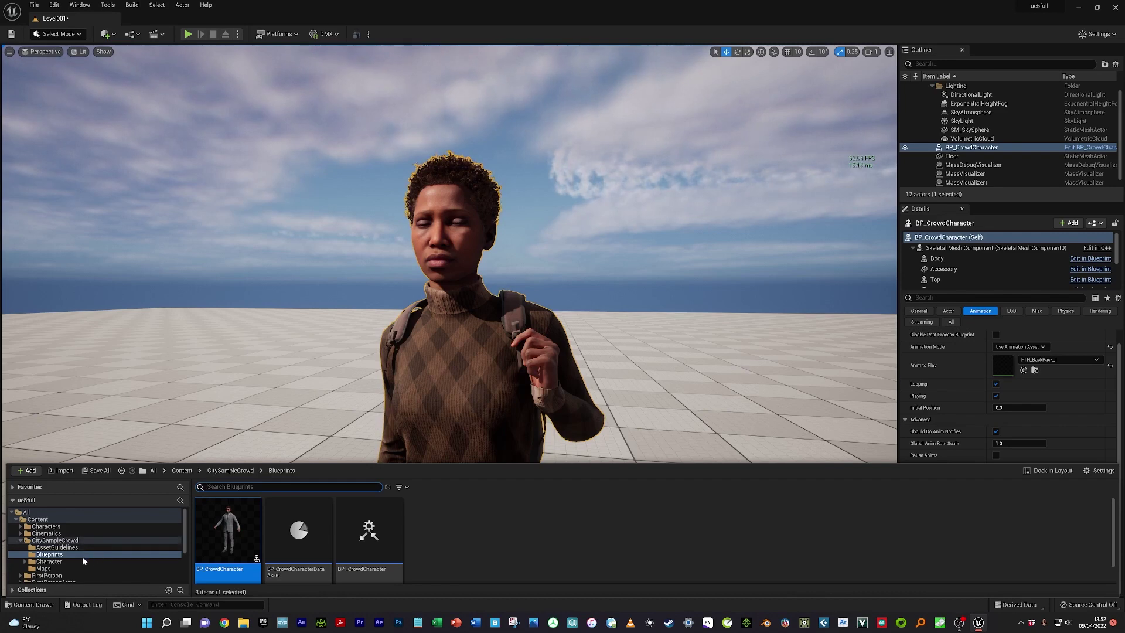
left_click(65, 561)
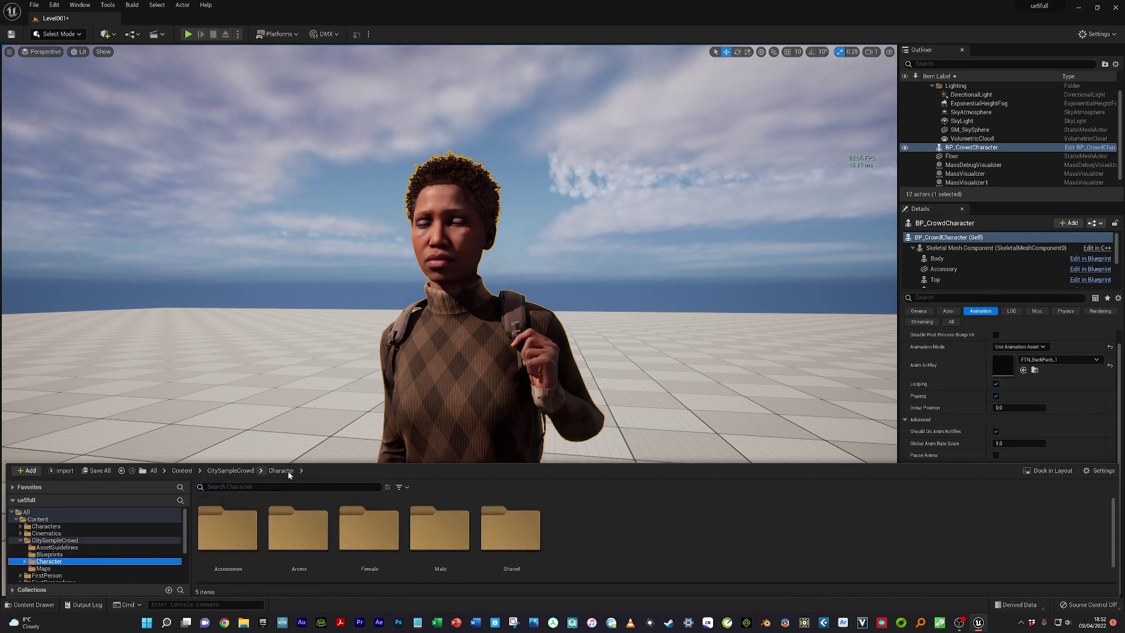
left_click(401, 488)
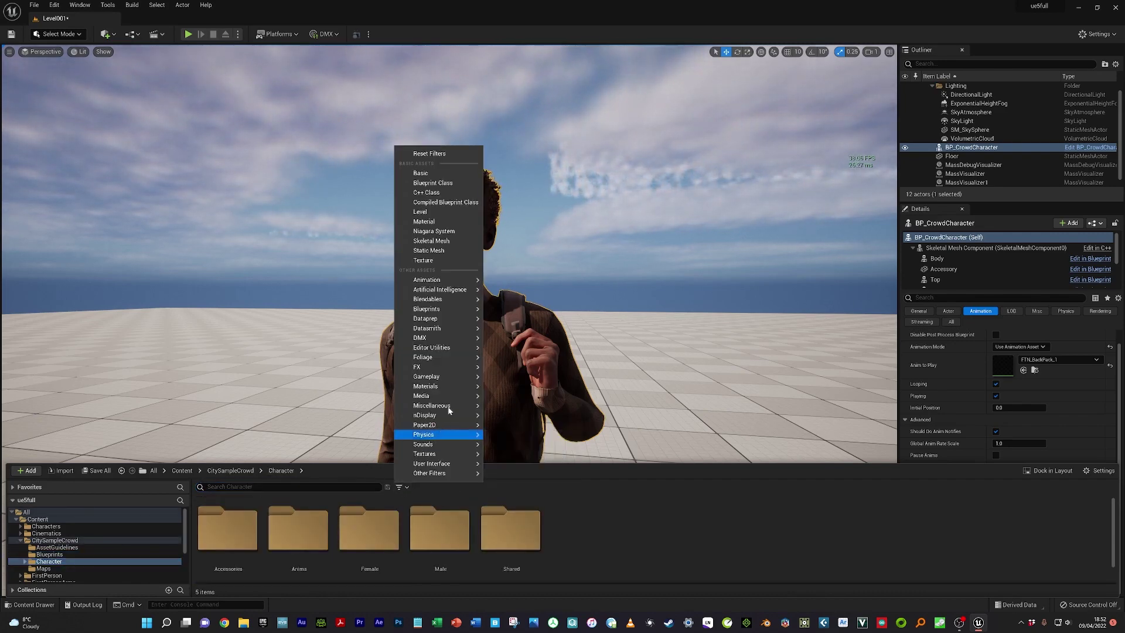
left_click(431, 241)
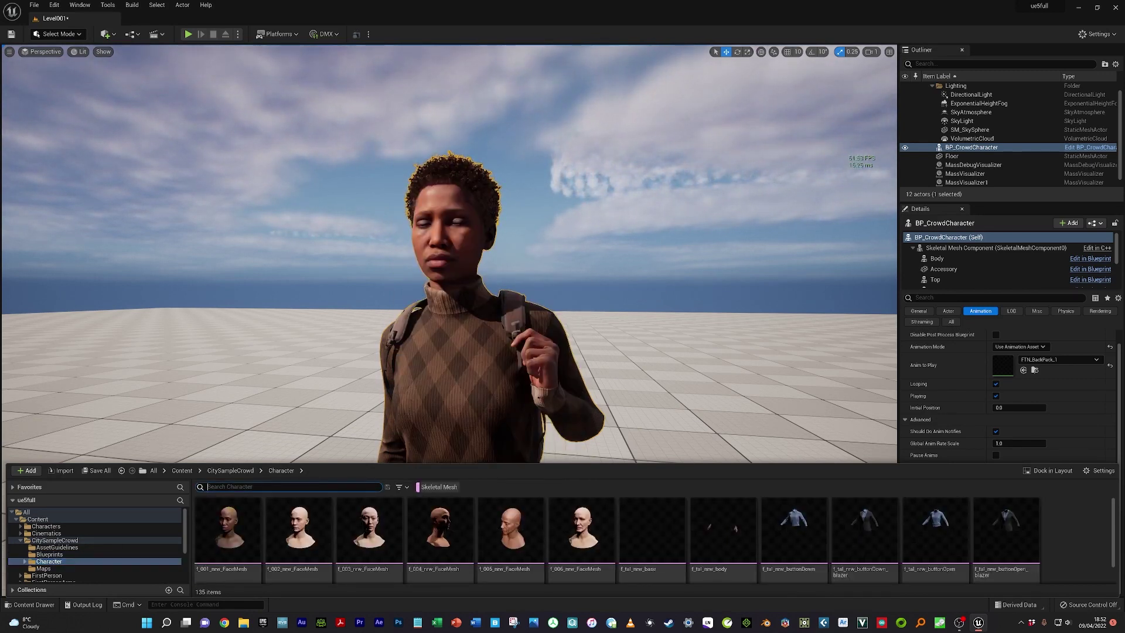
Step: Search 'head', then 'face' across the whole CitySampleCrowd folder
type("head")
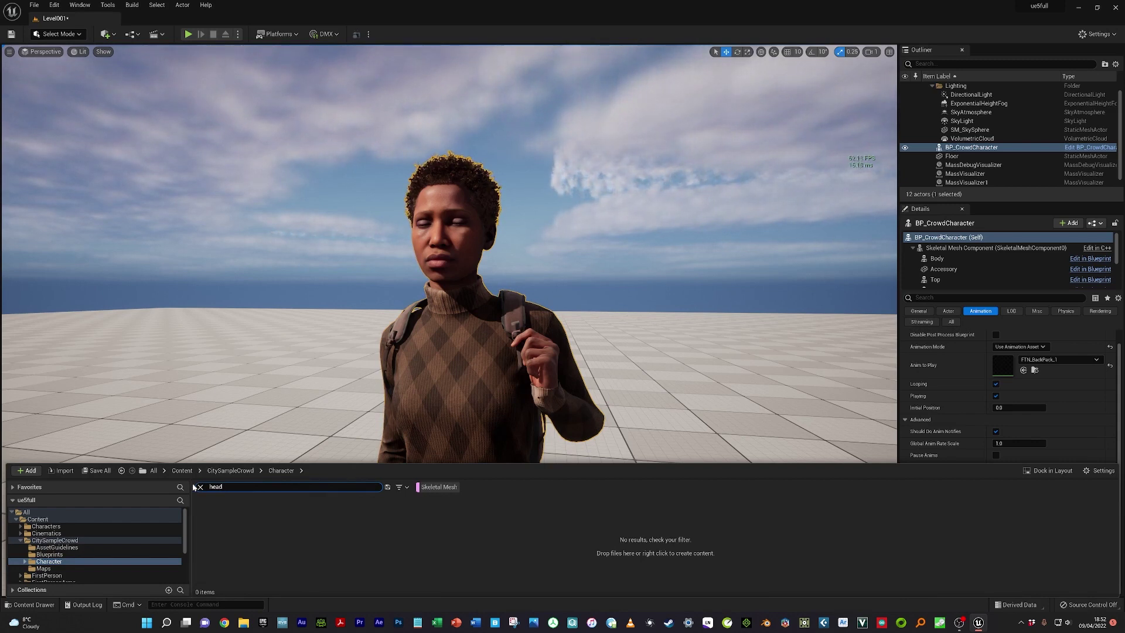
left_click(88, 541)
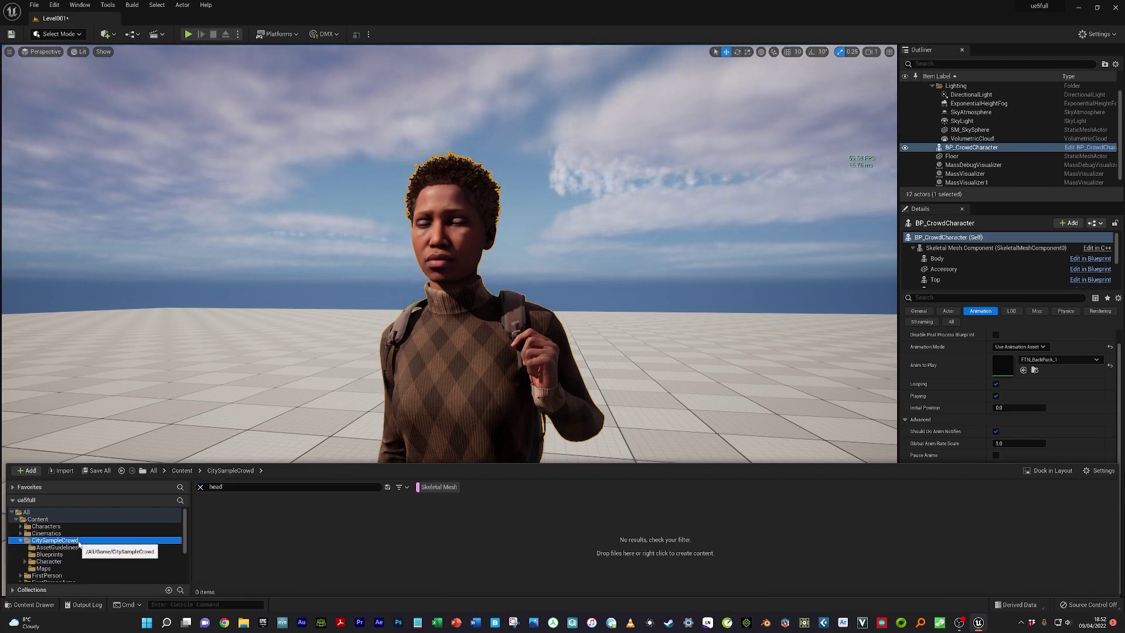
left_click(231, 487)
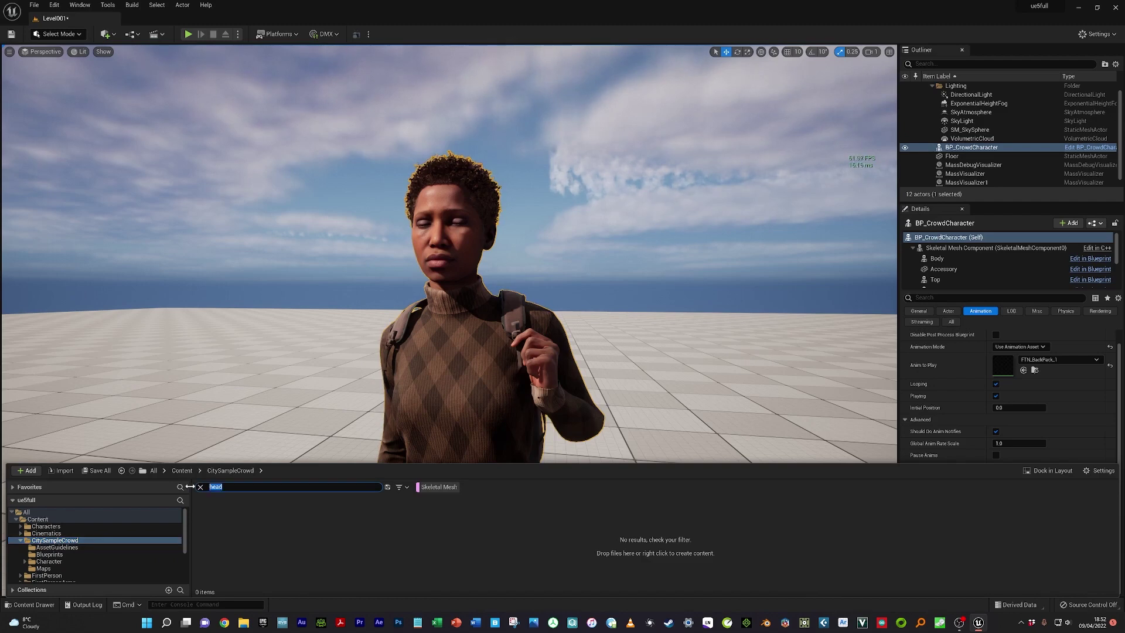
type("face")
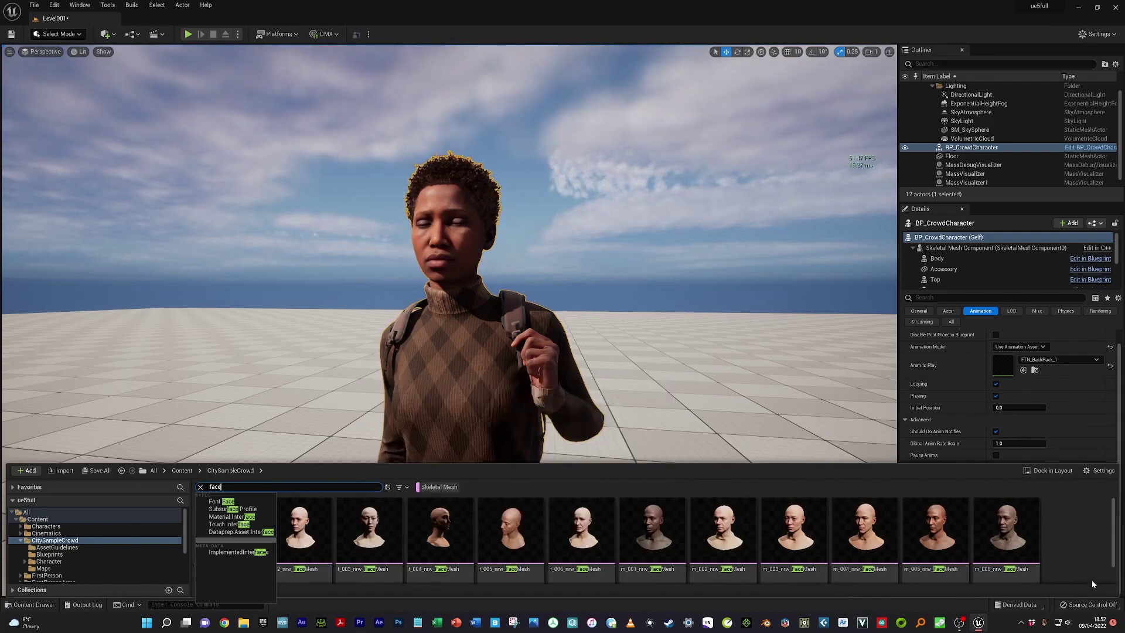
Step: Rotate face mesh thumbnails in Thumbnail Edit Mode, then clear the search to list all 135 meshes
left_click(1103, 471)
left_click(1078, 447)
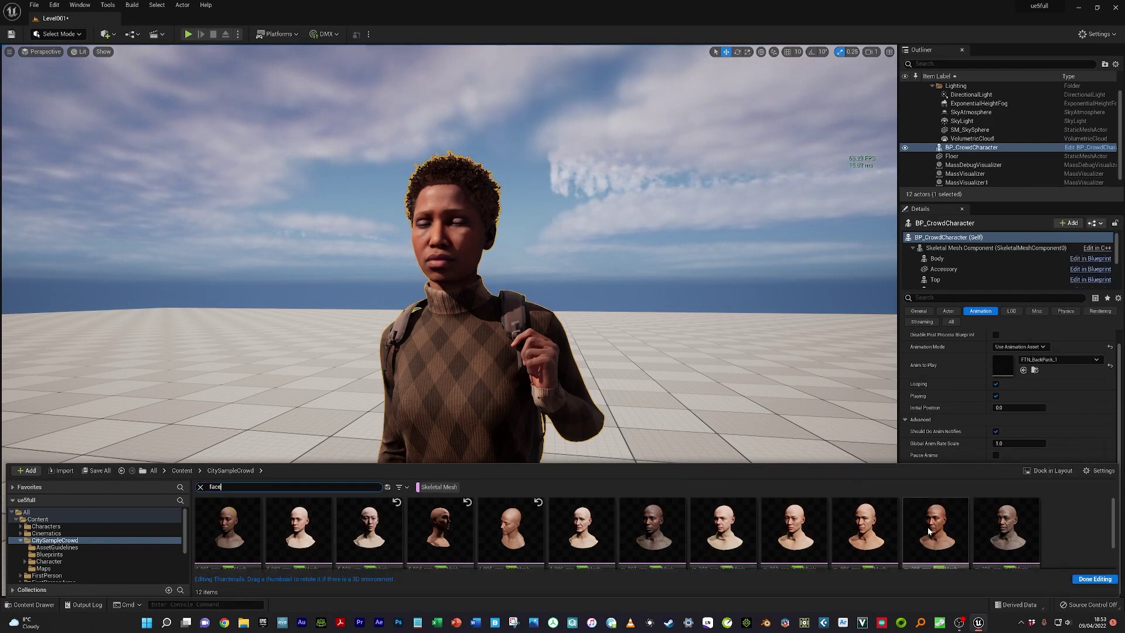
mouse_move(794, 530)
left_mouse_down()
mouse_move(797, 547)
mouse_move(795, 519)
left_mouse_up()
mouse_move(723, 527)
left_mouse_down()
mouse_move(723, 546)
mouse_move(724, 524)
left_mouse_up()
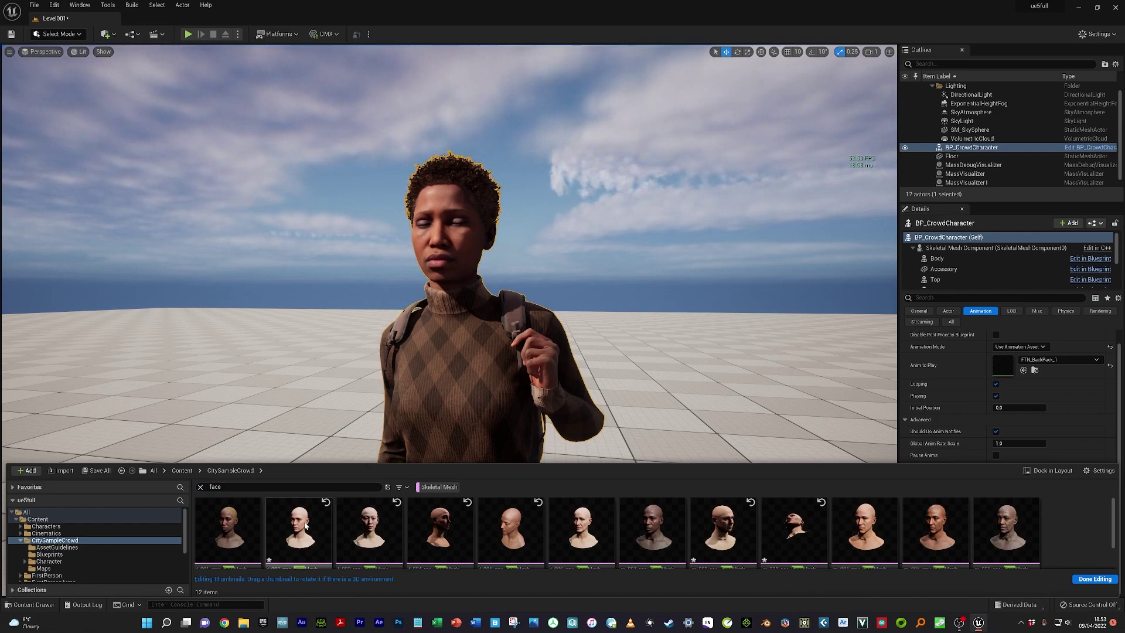
left_click(1094, 579)
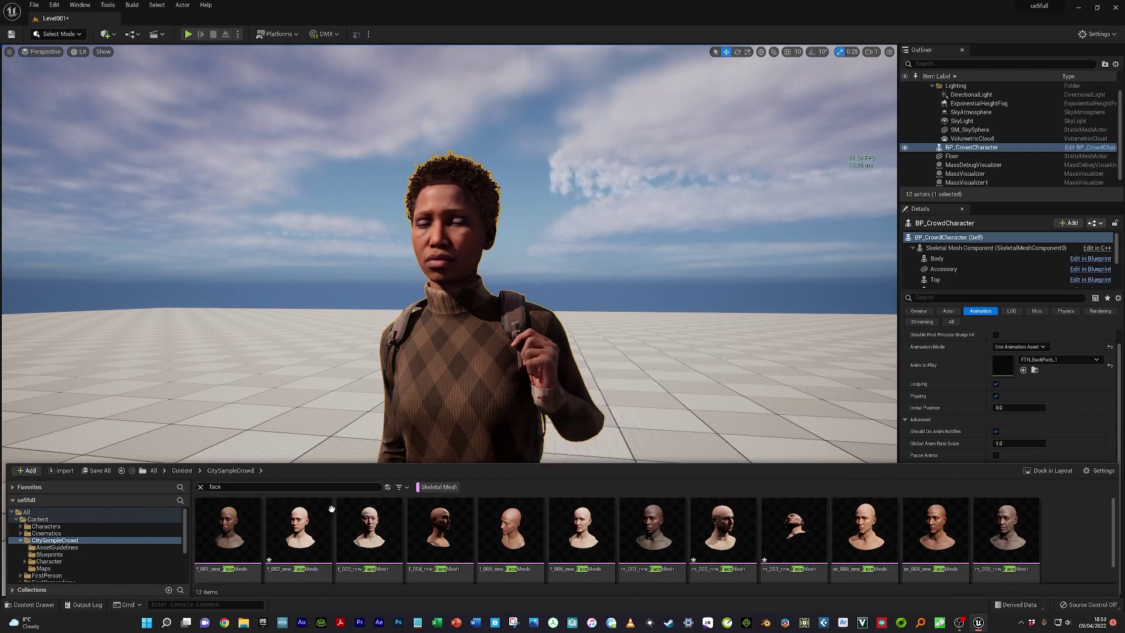
left_click(199, 488)
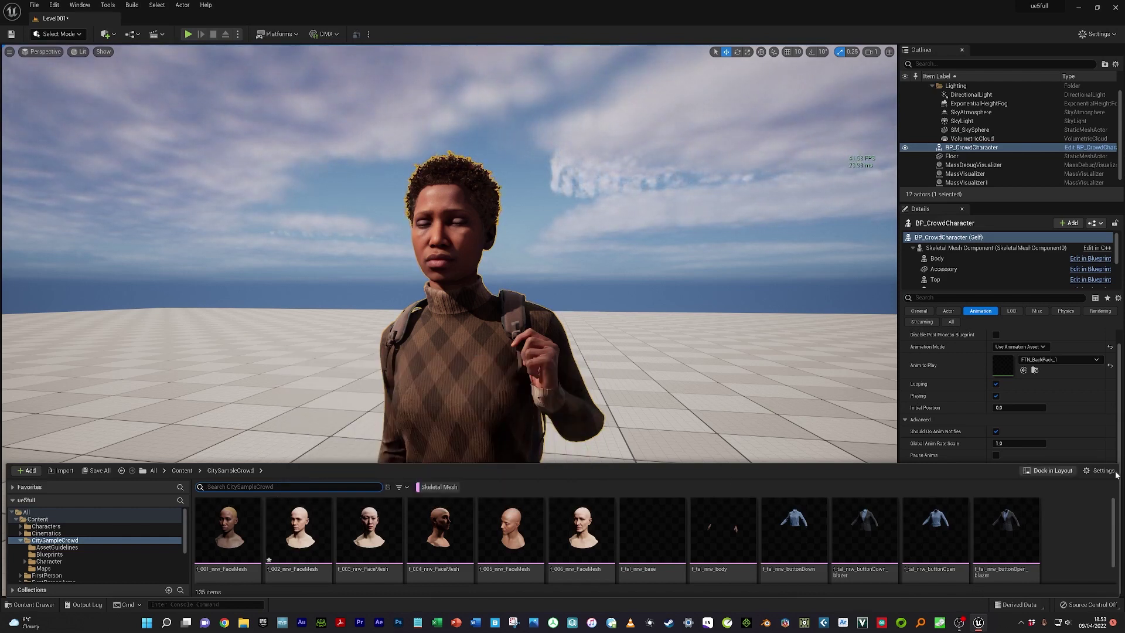
Step: Place a randomized BP_CrowdCharacter from the Blueprints folder, playing MTN_N_Idle
left_click(258, 392)
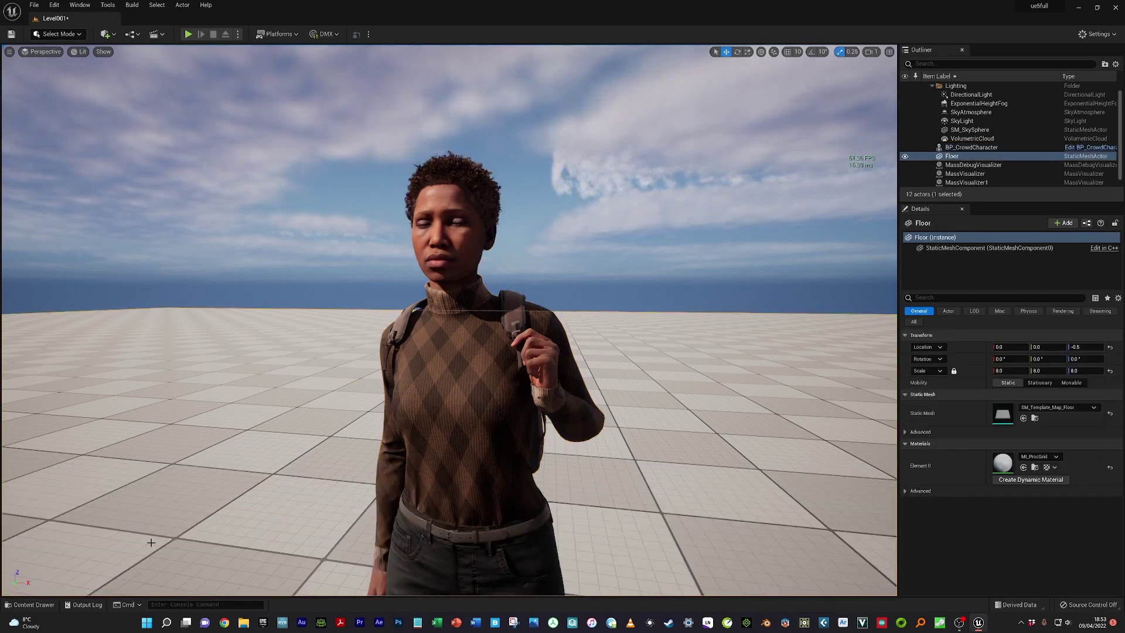
left_click(31, 604)
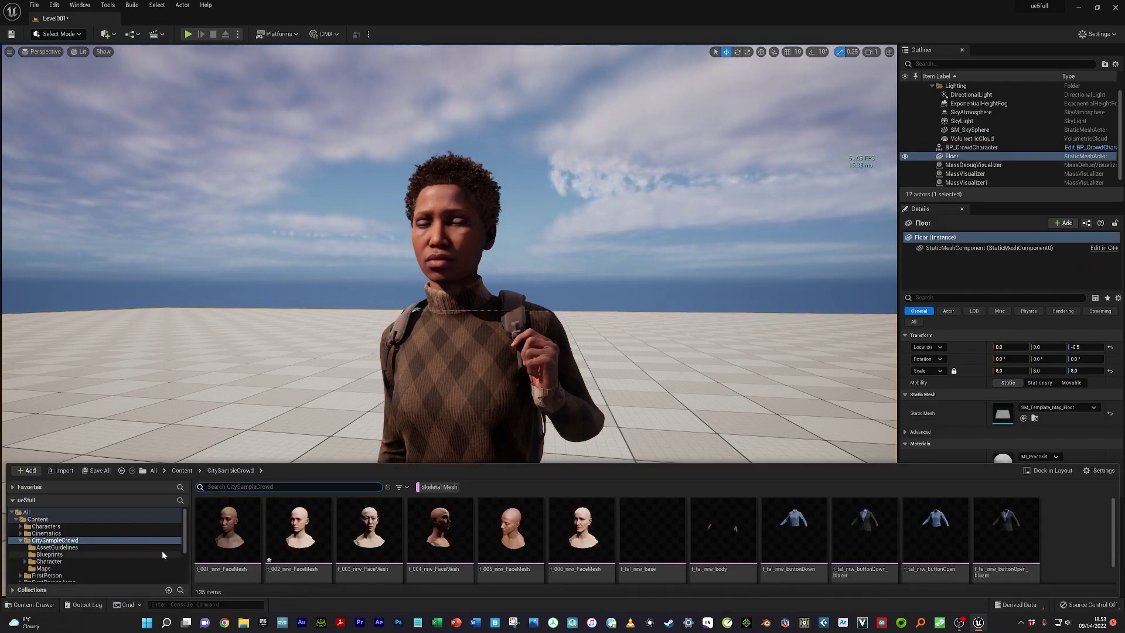
left_click(62, 554)
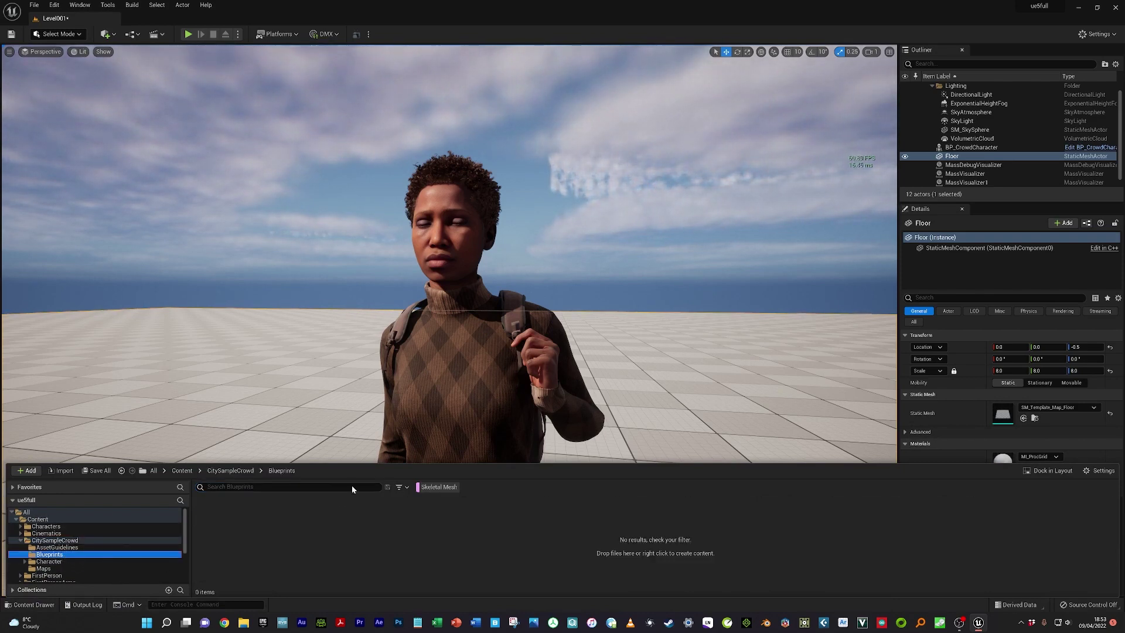
left_click(429, 487)
left_click_drag(229, 530, 273, 519)
left_click(954, 322)
scroll(957, 469, "down", 5)
left_click(996, 516)
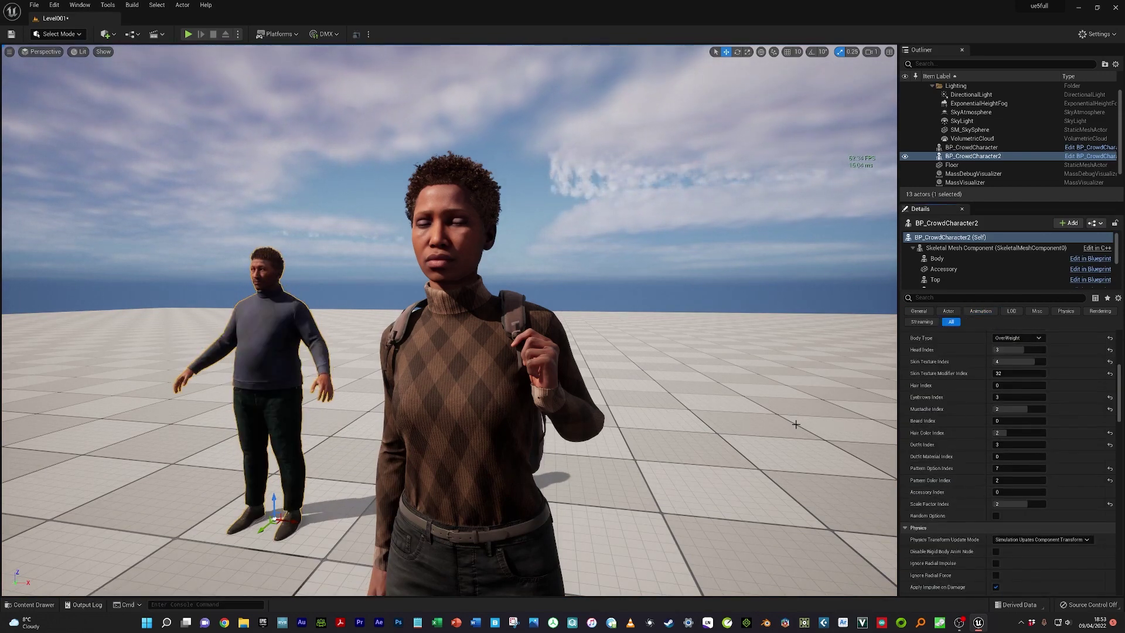
left_click(980, 311)
left_click(1029, 372)
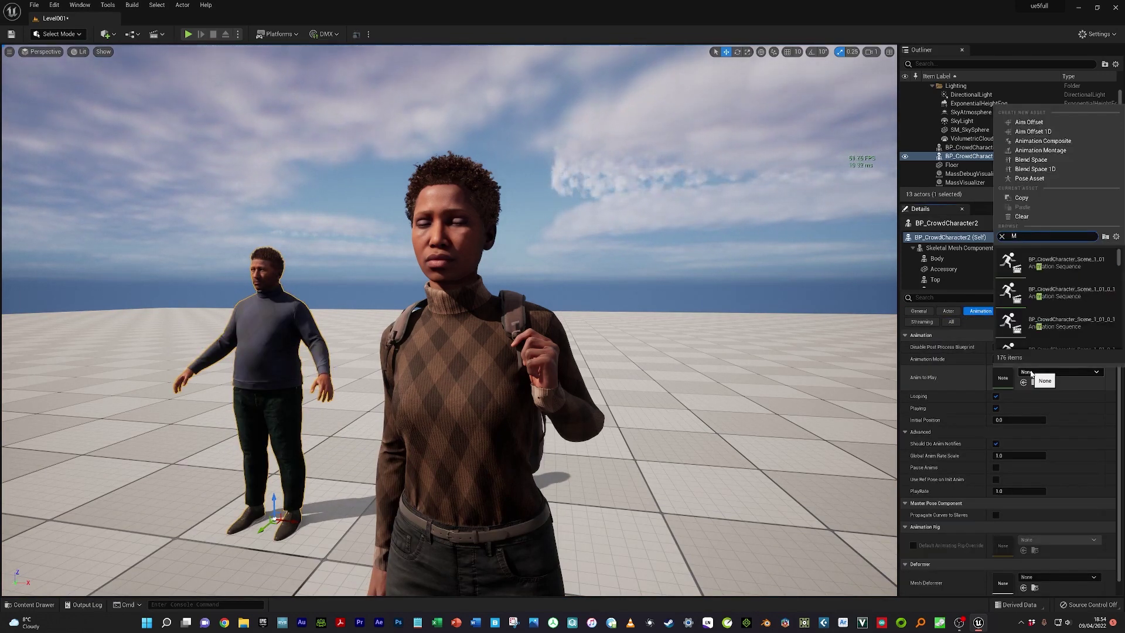
scroll(1048, 343, "down", 5)
left_click(1054, 291)
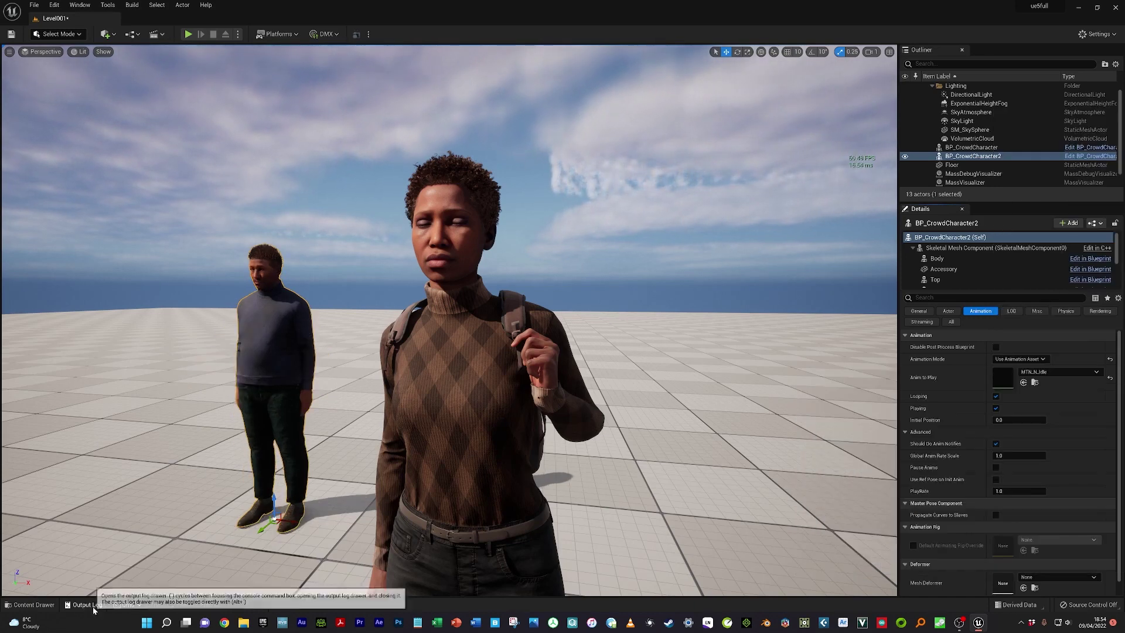
Step: Add a third randomized crowd character using animation asset FTN_CupIdle_1
left_click(34, 605)
left_click_drag(226, 530, 662, 563)
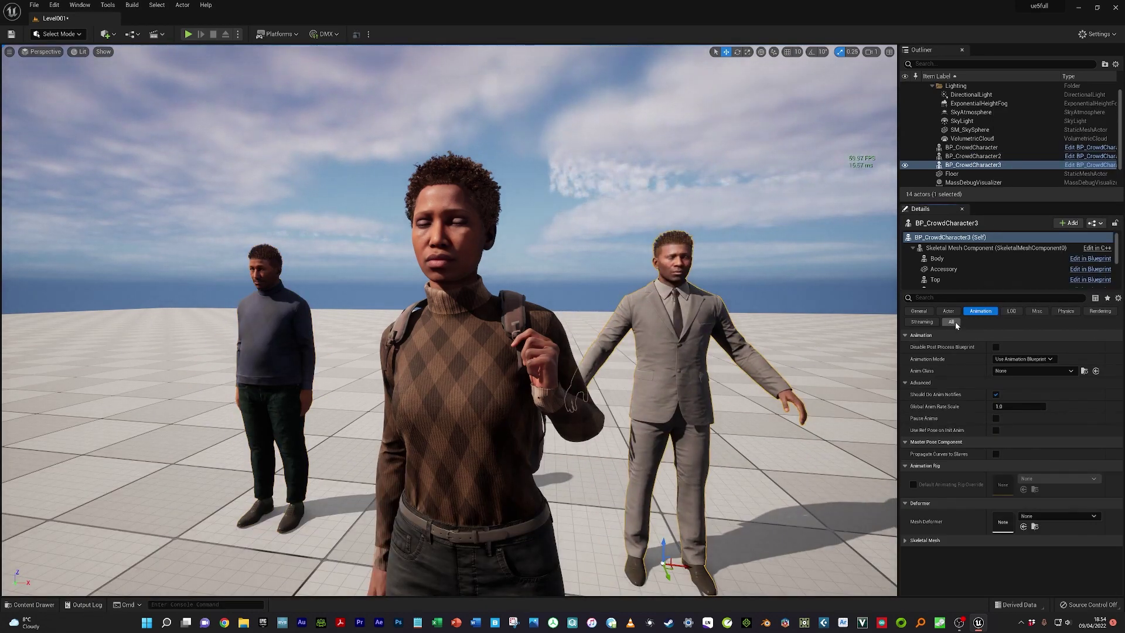
scroll(1013, 498, "down", 5)
left_click(998, 501)
left_click(979, 312)
left_click(1025, 359)
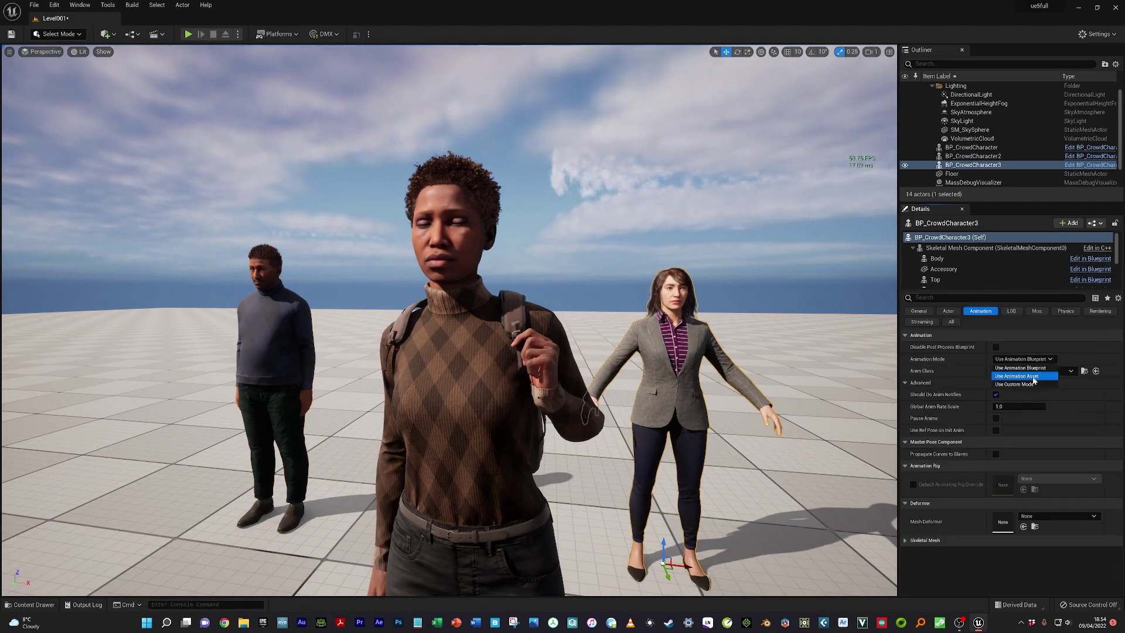
left_click(1036, 377)
left_click(1037, 375)
type("FT")
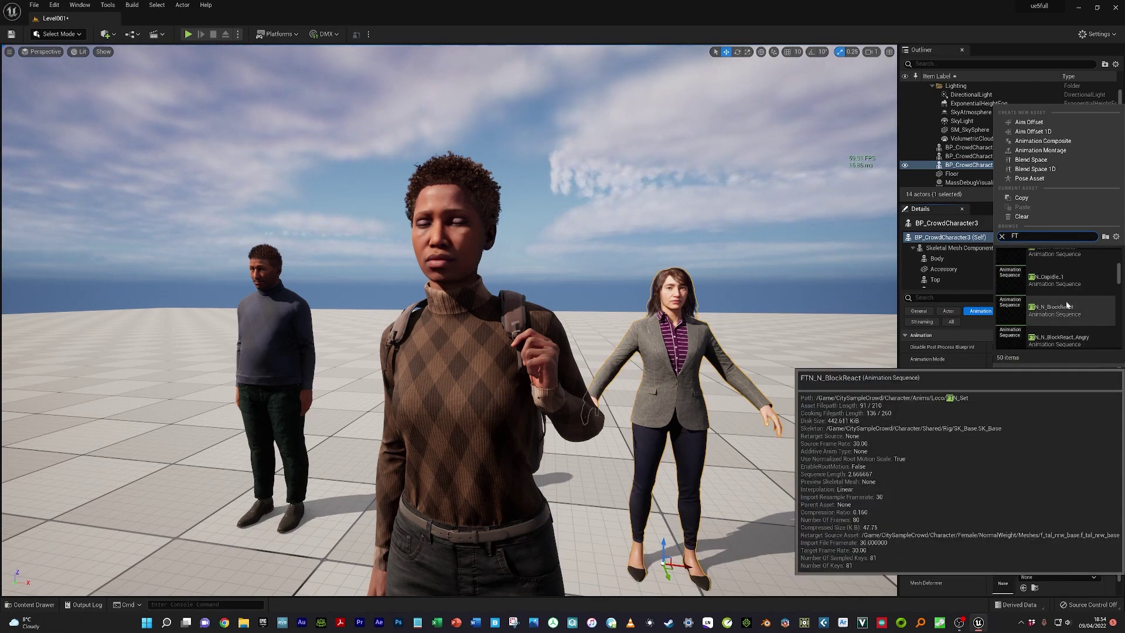
left_click(1049, 278)
Step: Add a fourth randomized crowd character at left, playing FTN_BlockReact_C
key("ctrl+space")
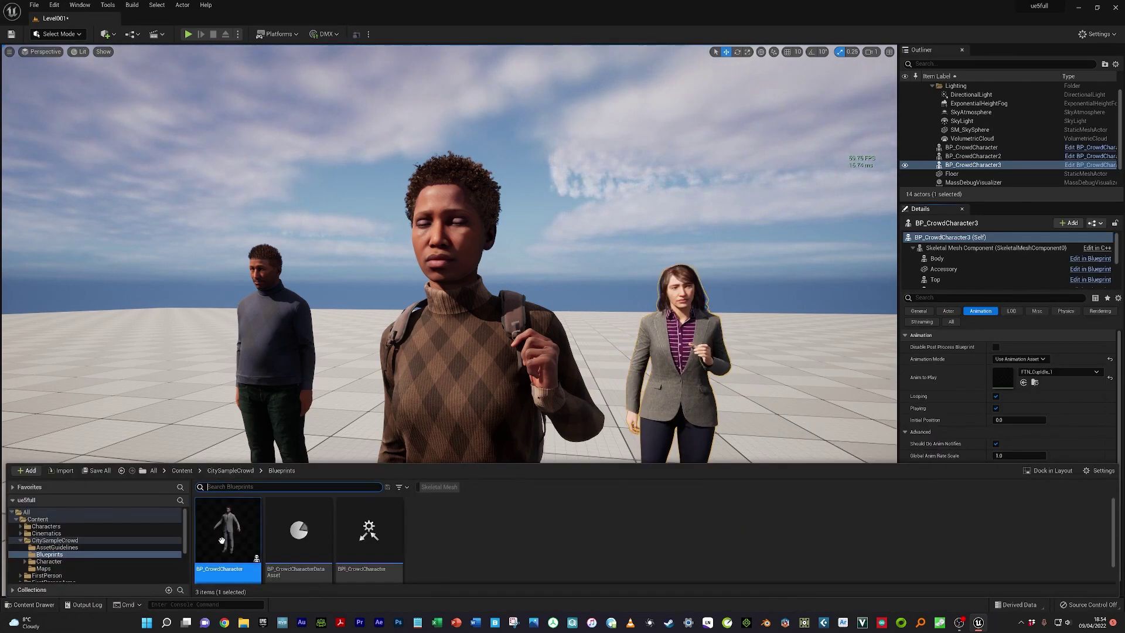
left_click_drag(228, 527, 167, 445)
left_click(951, 321)
scroll(982, 553, "down", 5)
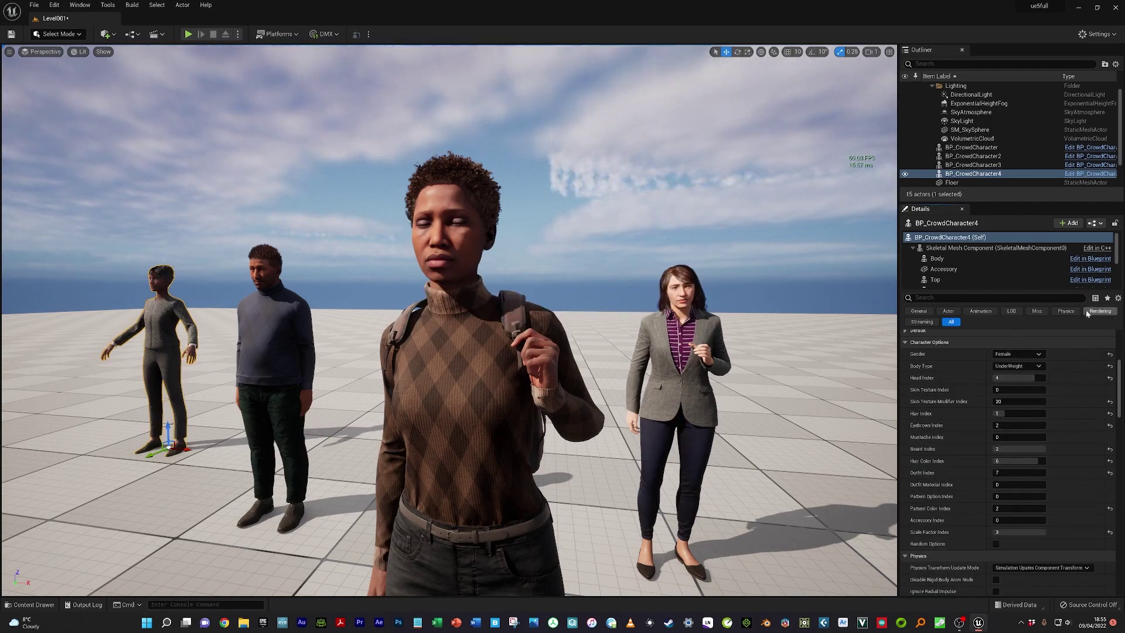
left_click(980, 310)
left_click(1020, 371)
type("ftn")
left_click(1052, 302)
Step: Add a fifth randomized crowd character playing FTN_N_Idle_VarA
left_click(32, 604)
left_click_drag(228, 530, 573, 498)
left_click(951, 321)
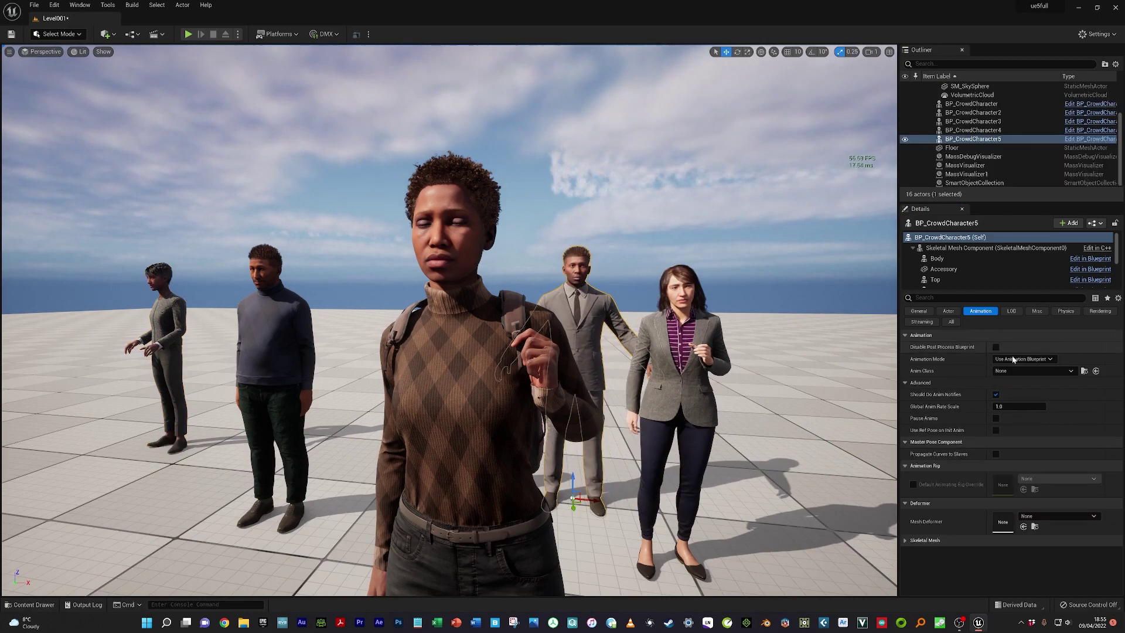
scroll(961, 396, "down", 5)
left_click(995, 503)
left_click(980, 311)
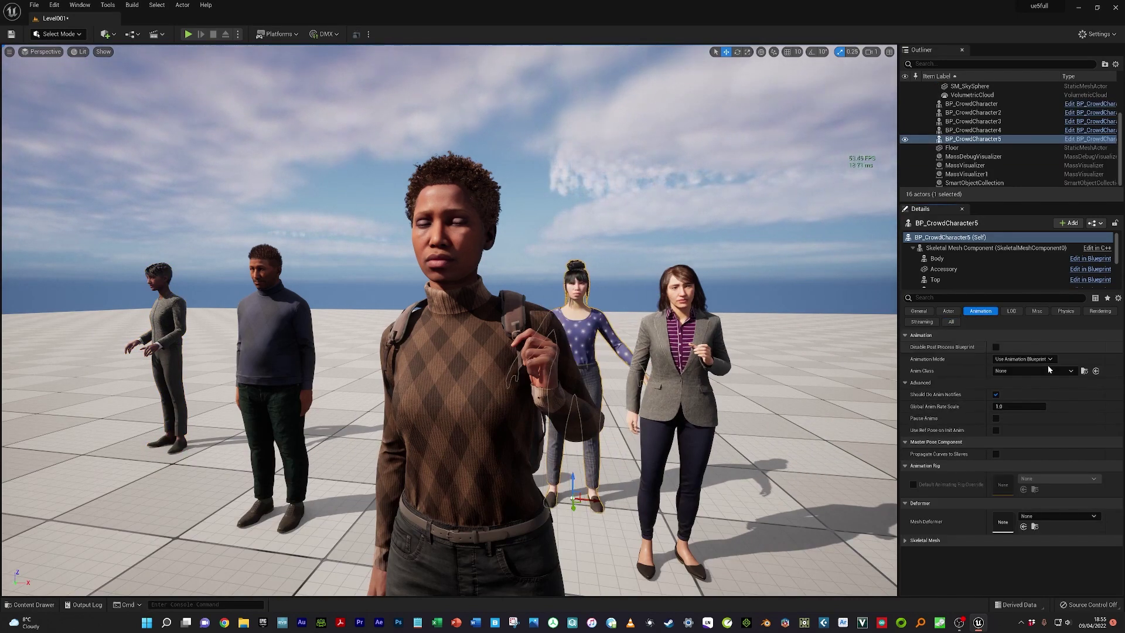
left_click(1047, 368)
type("FTN")
scroll(1053, 323, "down", 5)
left_click(1054, 307)
Step: Add a sixth randomized crowd character using animation asset MTN_N_Walk_45FL
left_click(29, 605)
left_click_drag(377, 530, 169, 579)
left_click(952, 323)
scroll(990, 445, "down", 5)
left_click(994, 489)
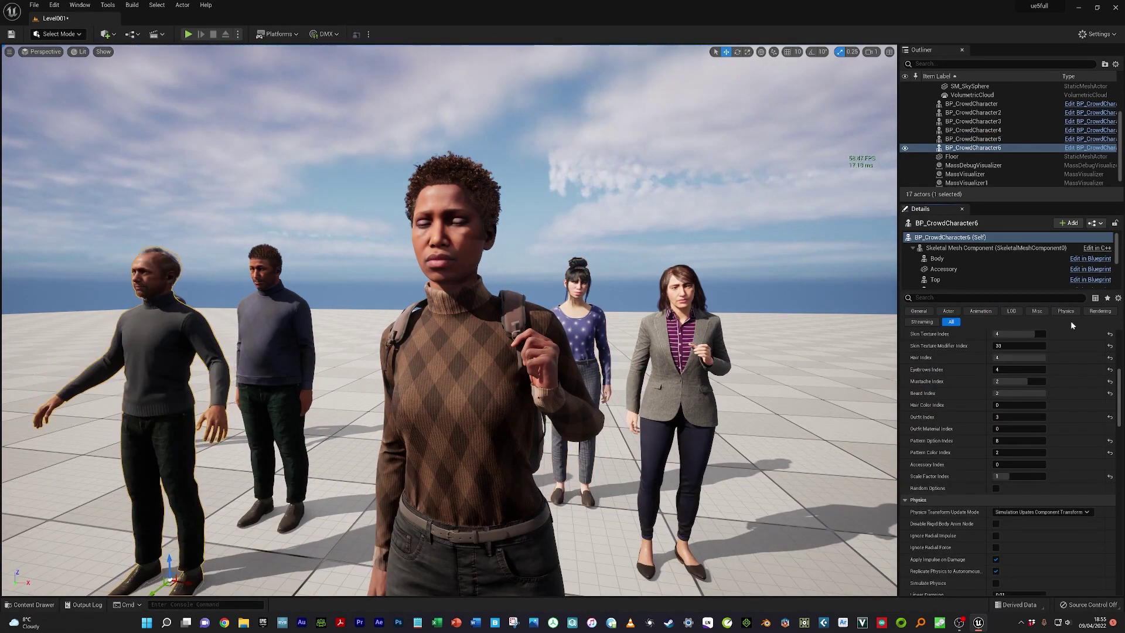
left_click(982, 311)
left_click(1018, 359)
left_click(1017, 377)
left_click(1048, 371)
type("MT")
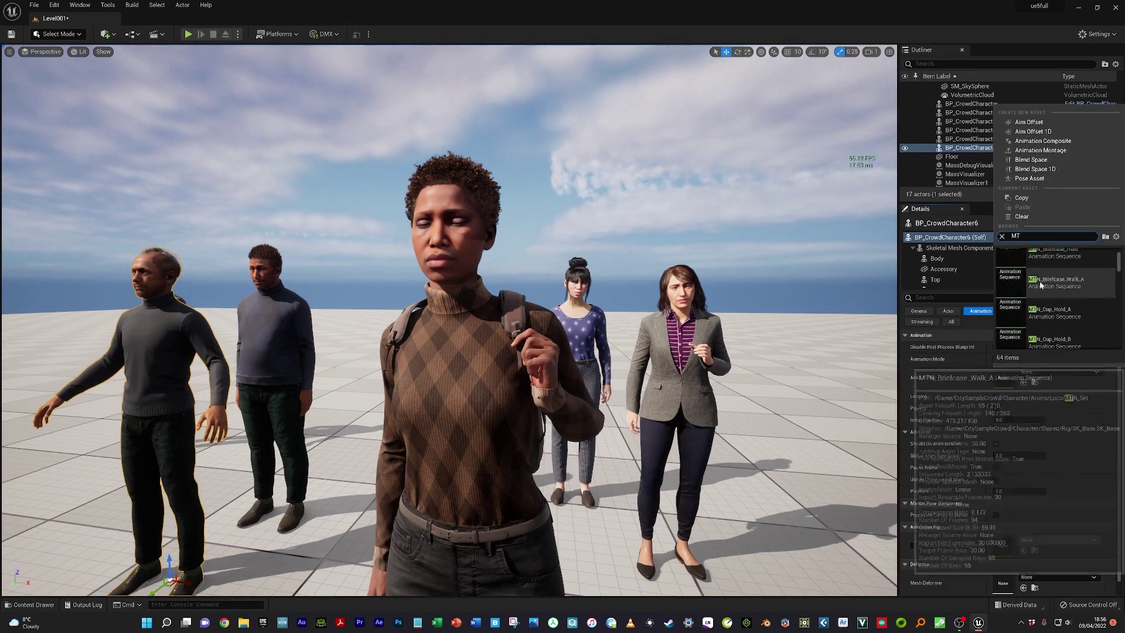
left_click(1062, 295)
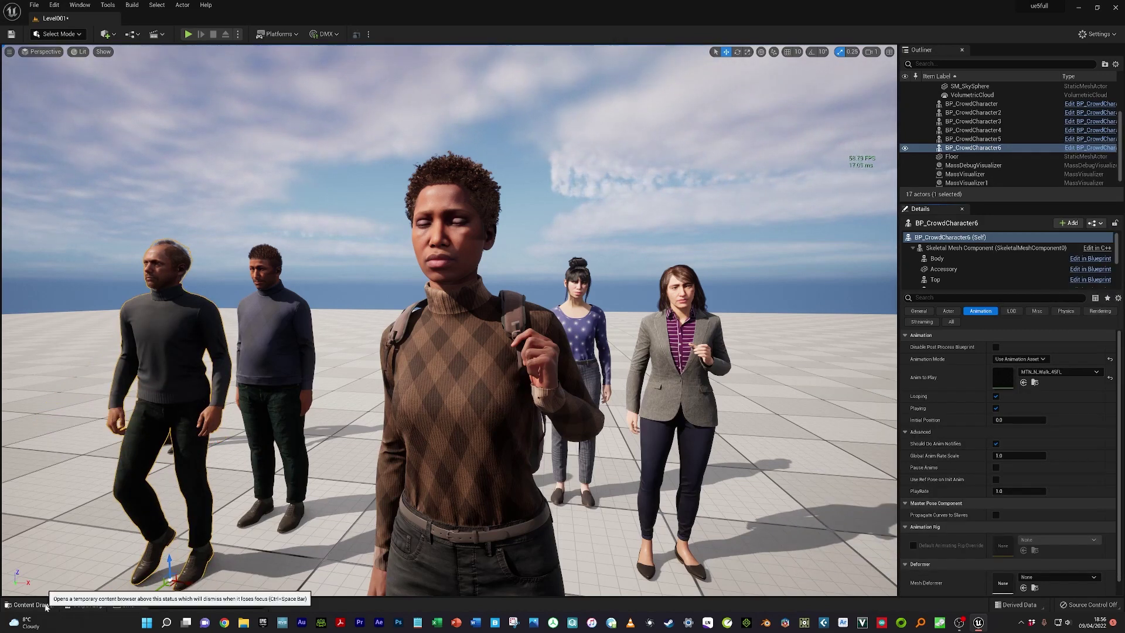
Step: Add a seventh randomized character playing MTN_Phone_Hold_A, then drop in another
left_click_drag(322, 580, 322, 580)
left_click(951, 322)
scroll(936, 432, "down", 5)
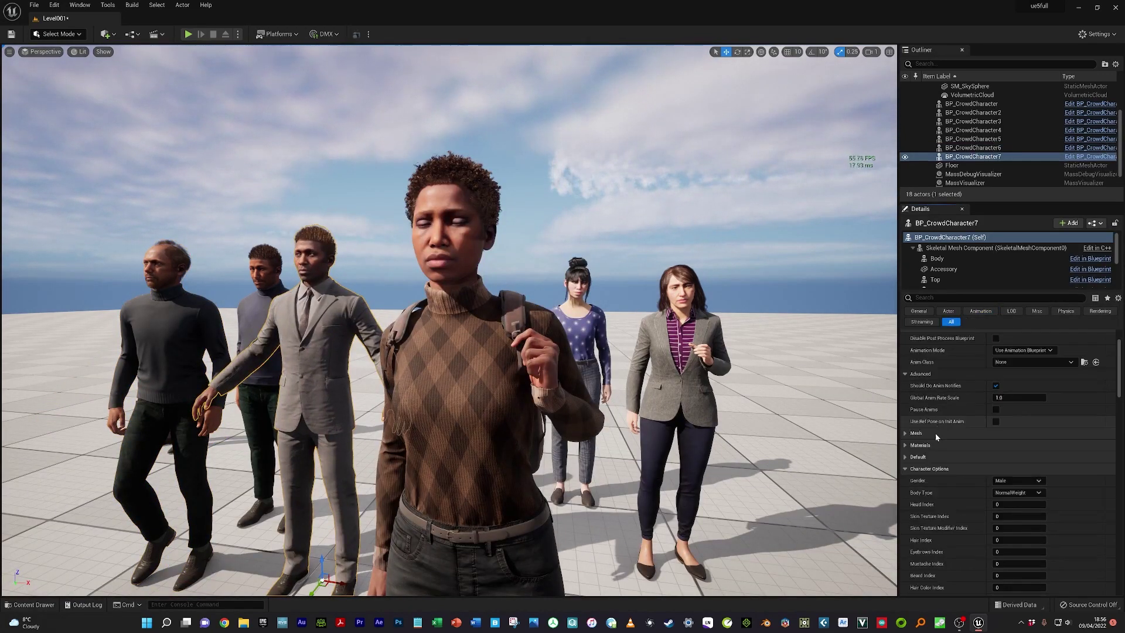
left_click(996, 474)
left_click(990, 313)
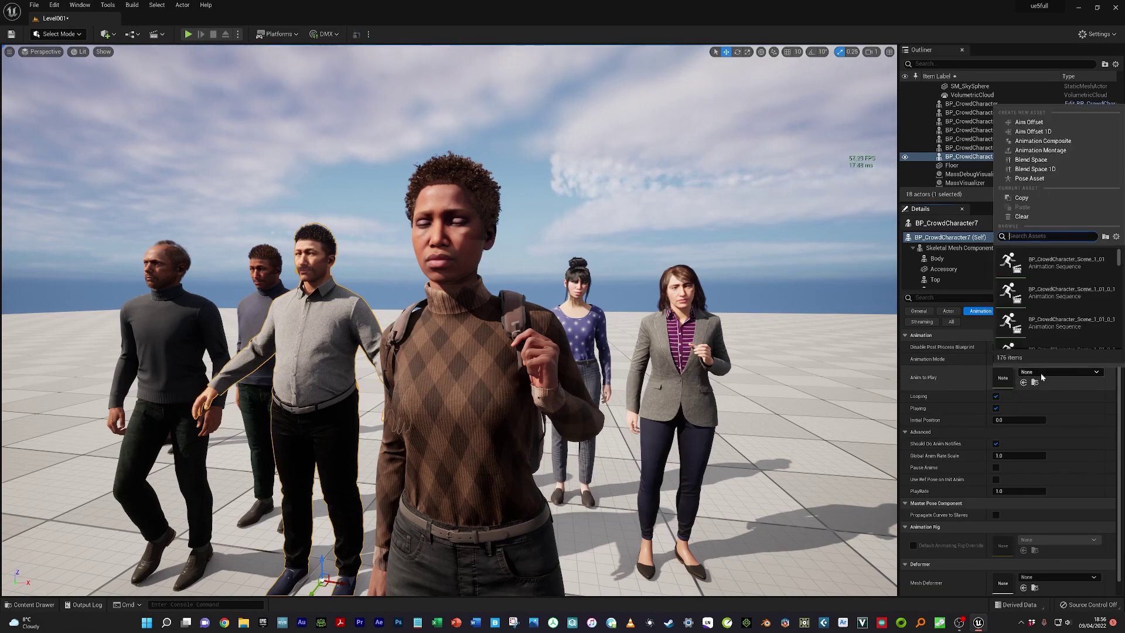
left_click(1041, 373)
scroll(1059, 323, "down", 5)
left_click(1059, 322)
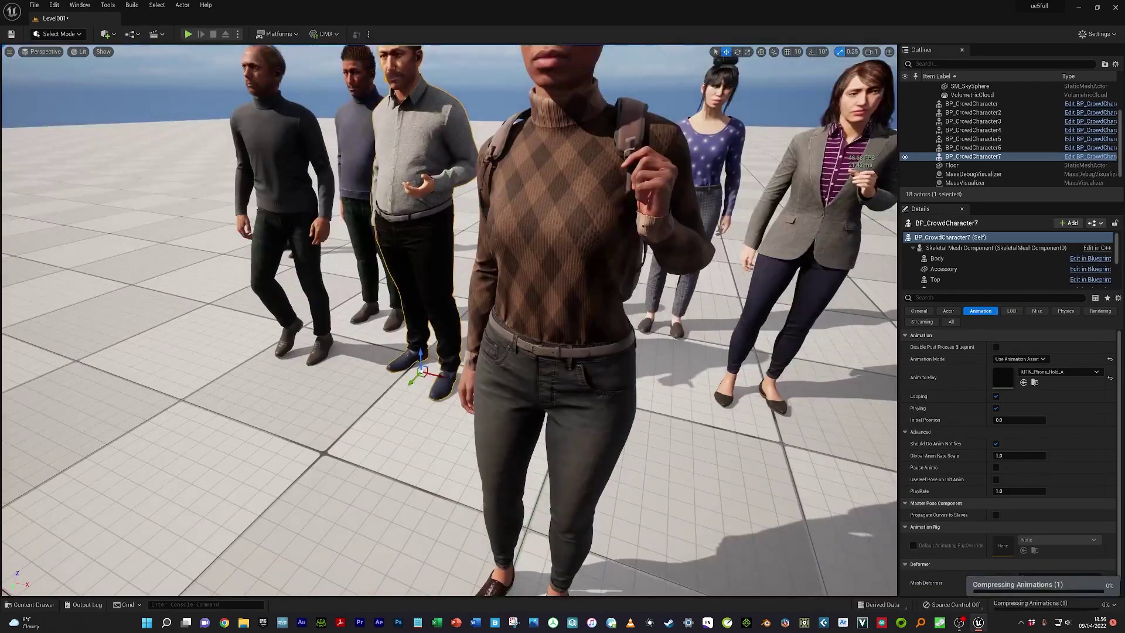
key("ctrl+space")
left_click_drag(226, 527, 163, 402)
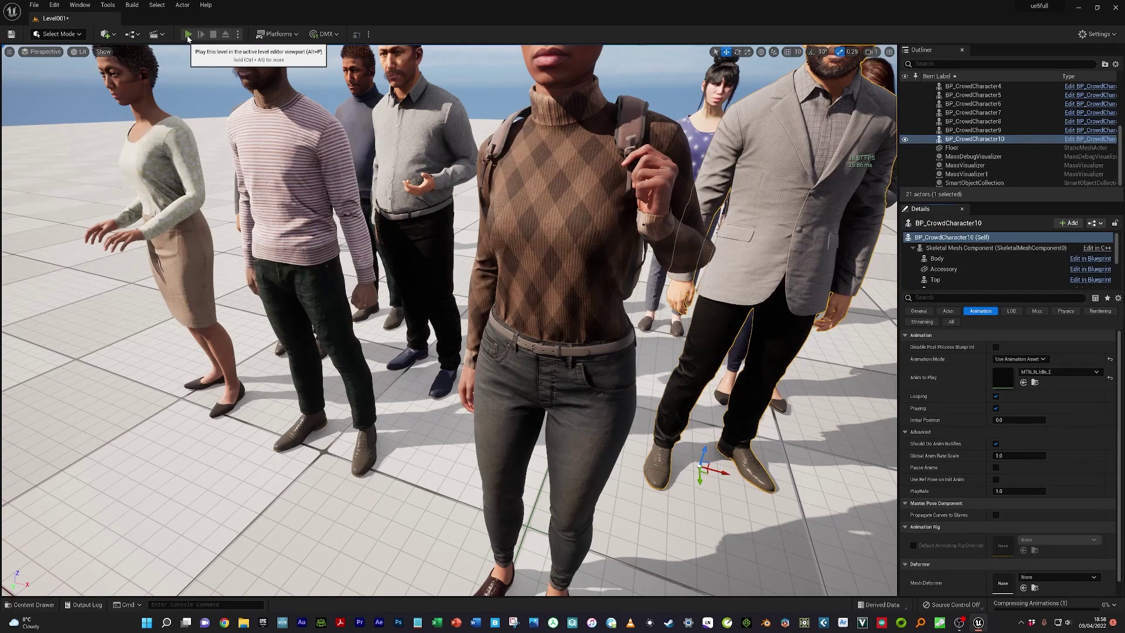
Step: Start Play mode and fly the camera around the animated crowd with WASD
left_click(188, 36)
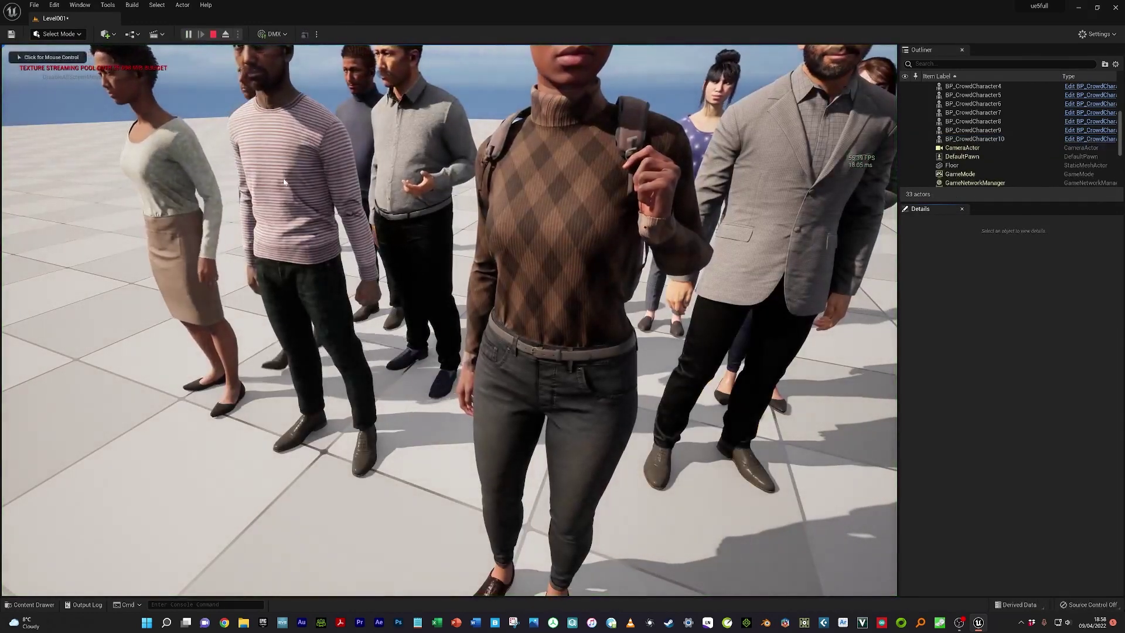
key("XF86AudioLowerVolume")
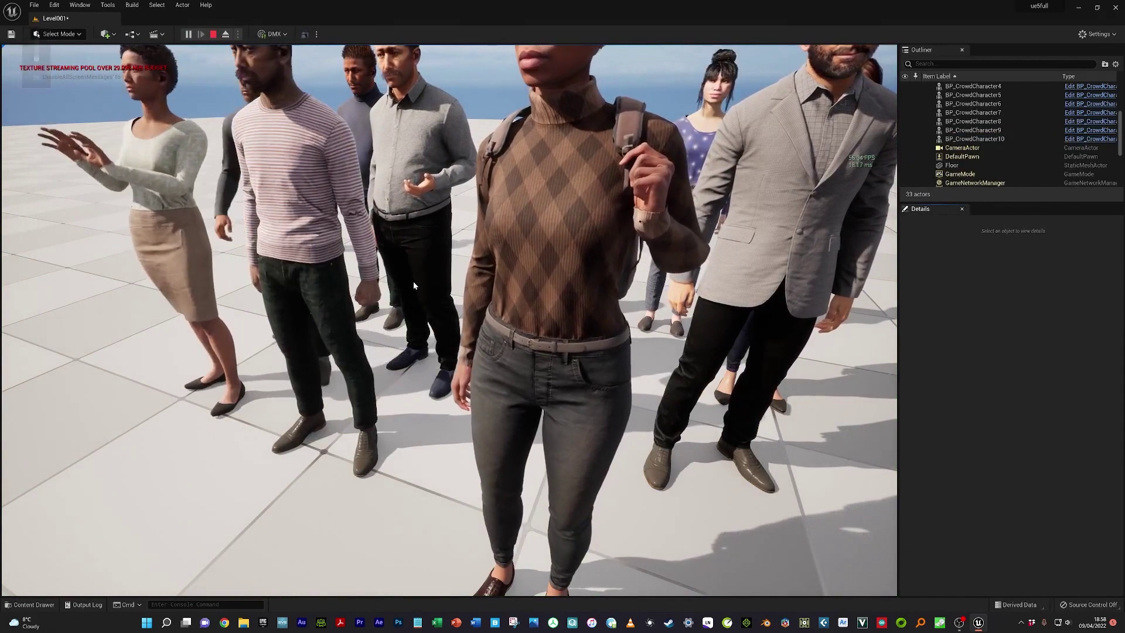
left_click(404, 373)
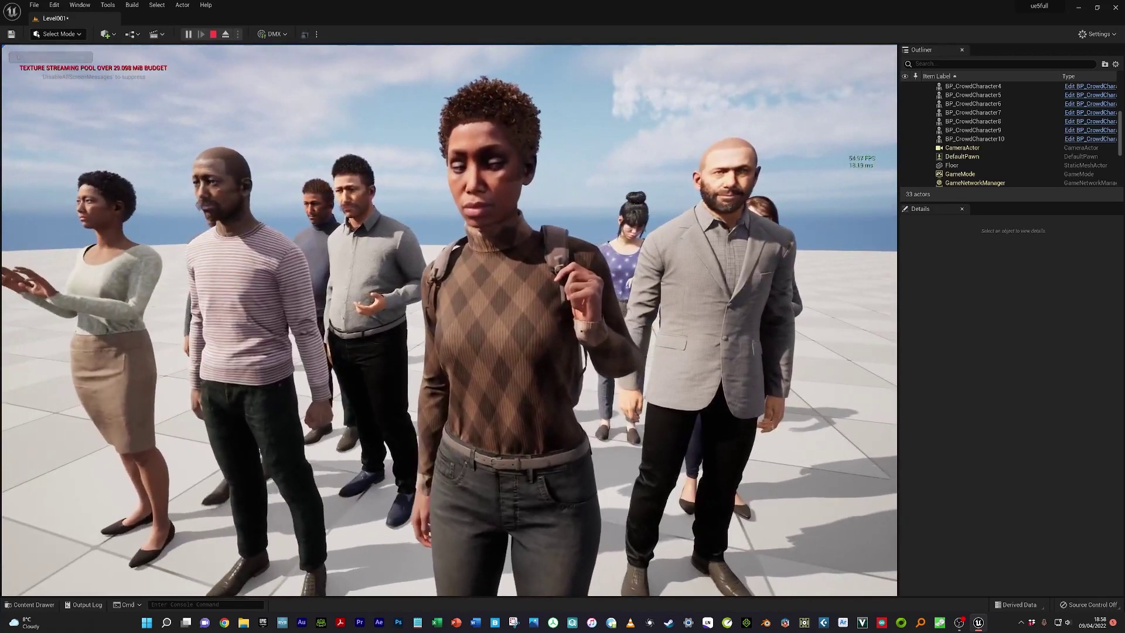
key("w")
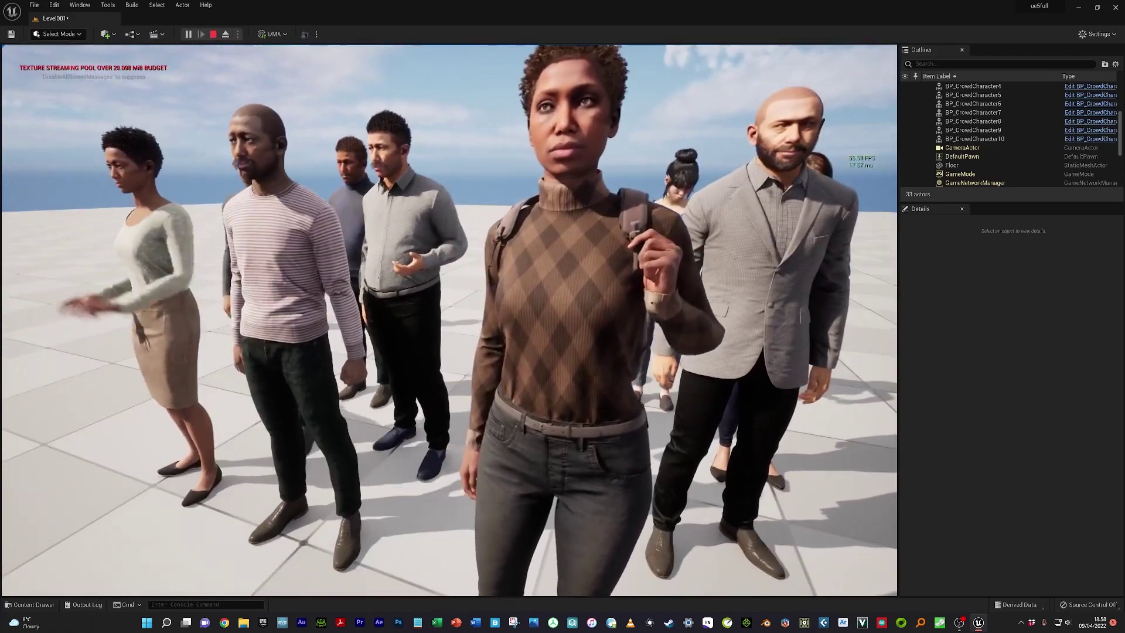
key("d")
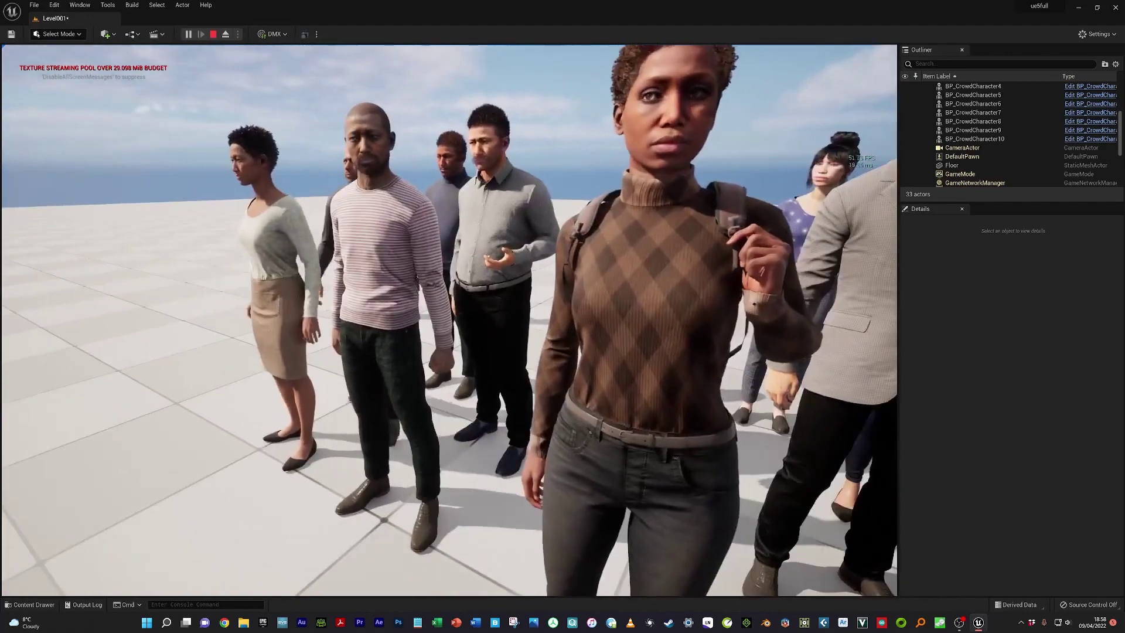
key("a")
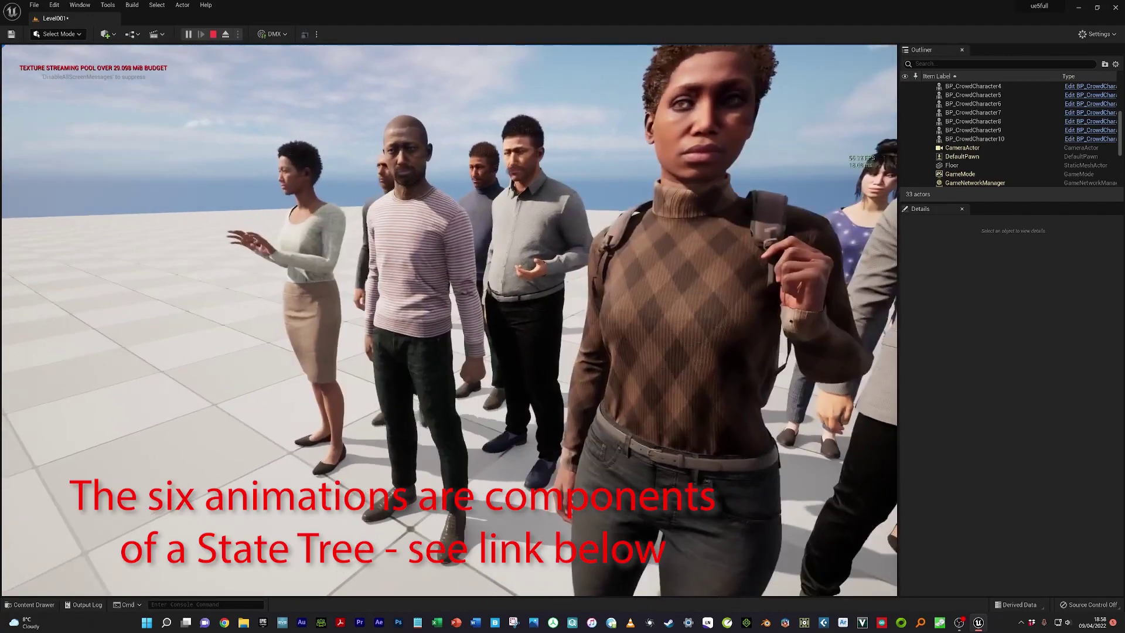
key("a")
key("w")
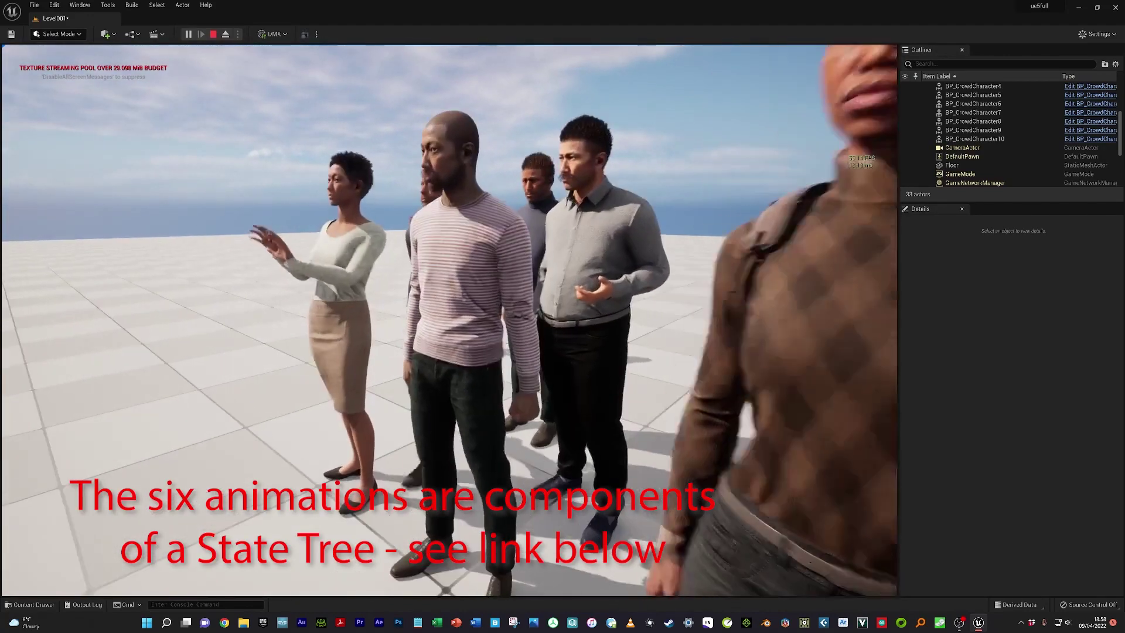
key("s")
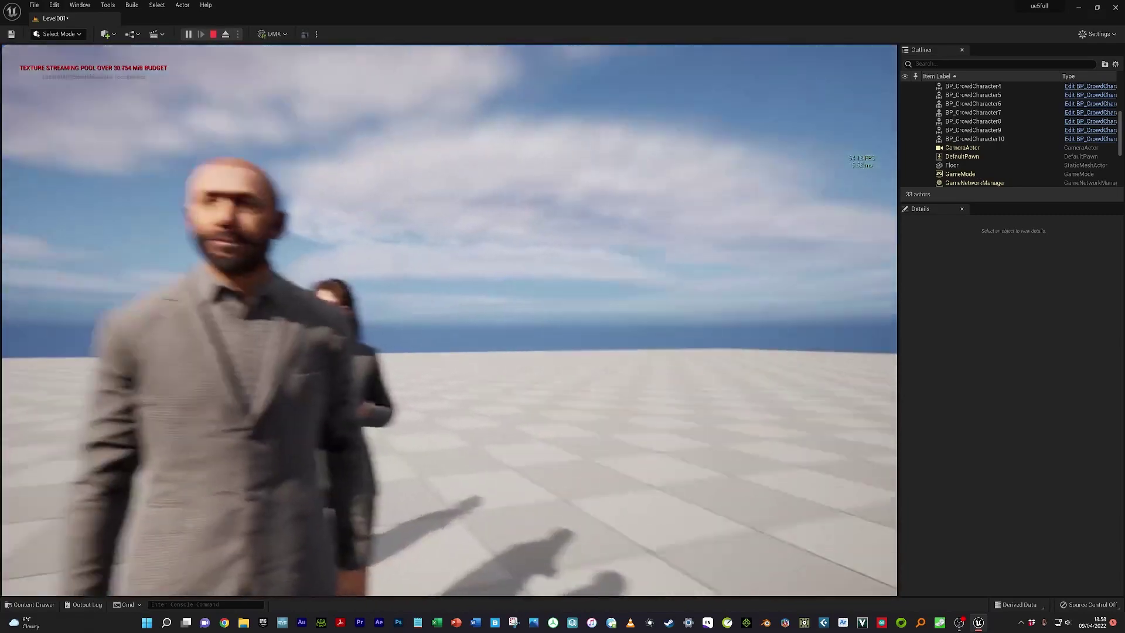
key("w")
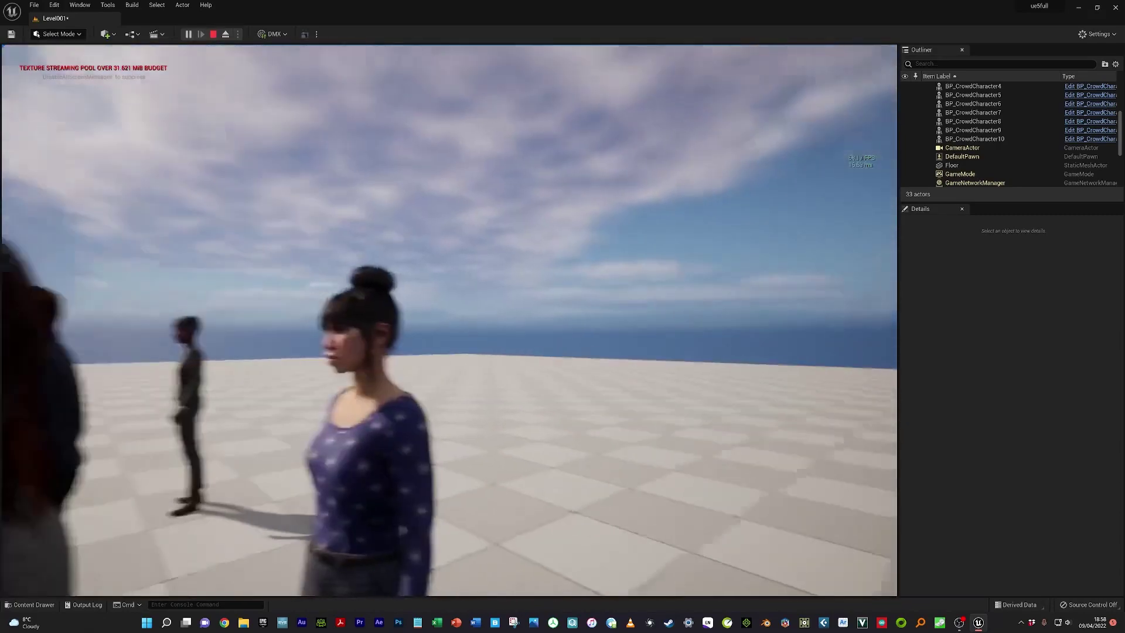